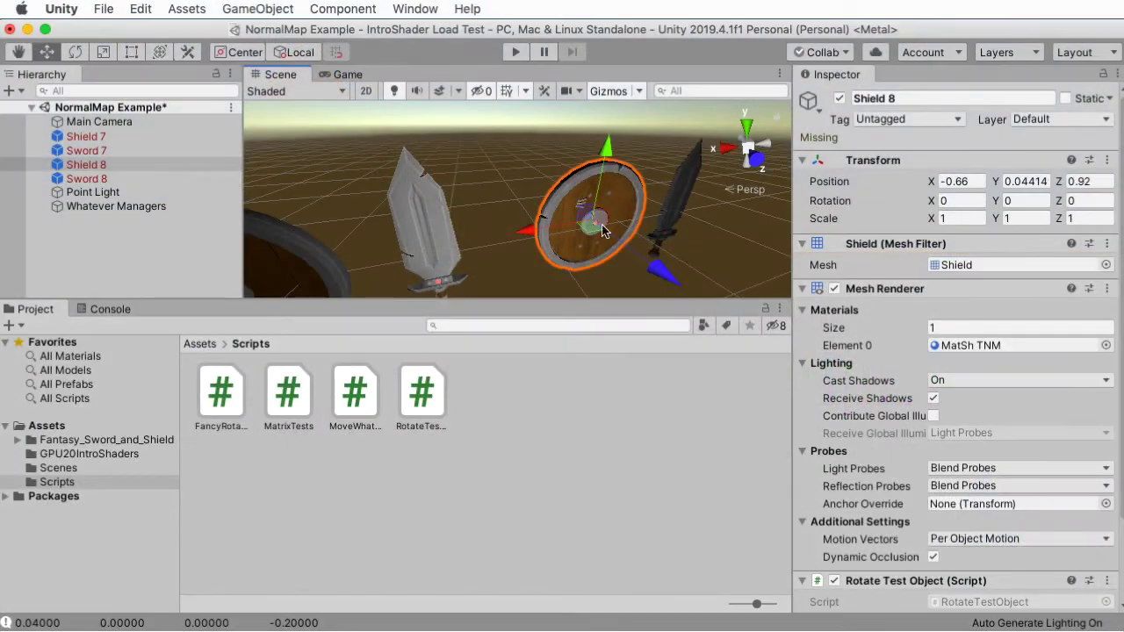
Scroll the Inspector down to MatSh TNM's Base, Normalmap, Atten Factor and Render Queue fields.
scroll(1054, 562, down, 3)
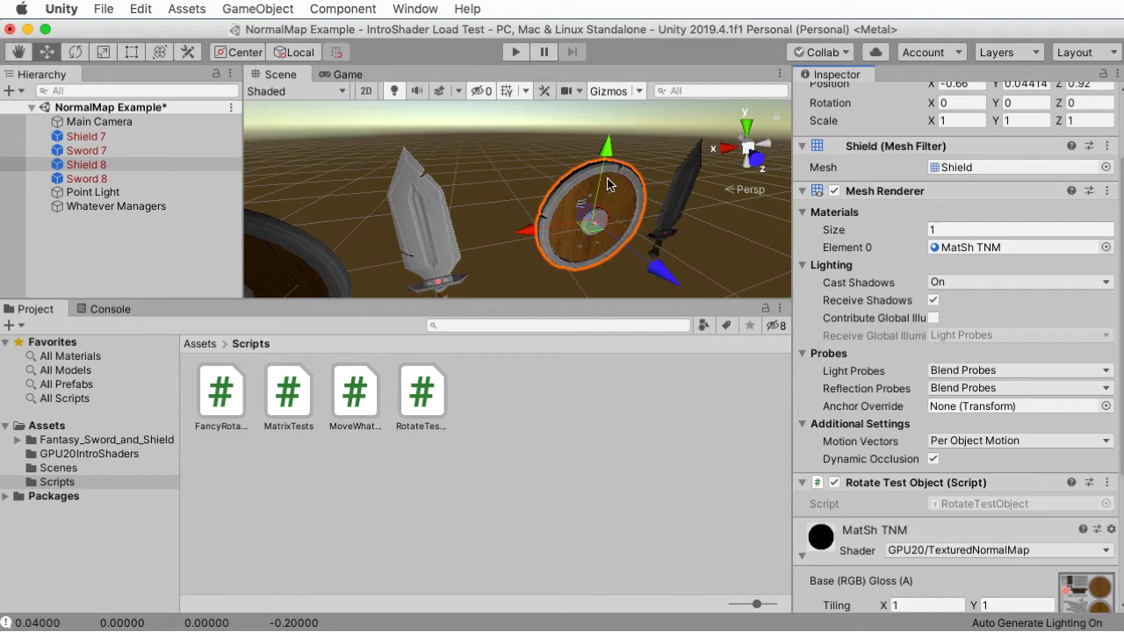
scroll(1121, 478, down, 1)
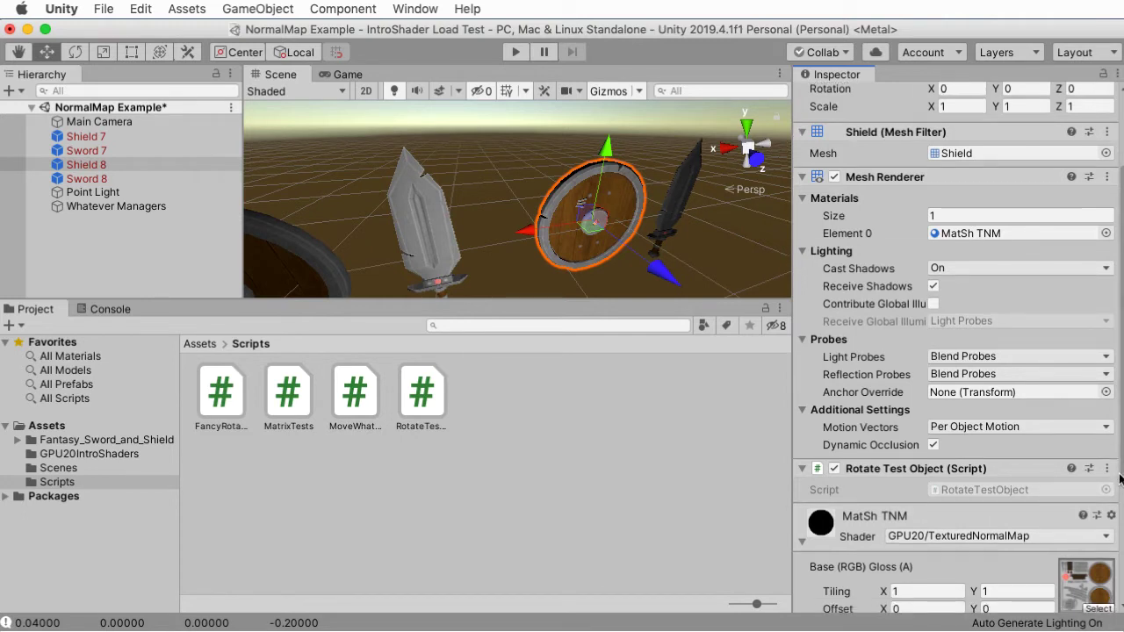
scroll(1121, 478, down, 6)
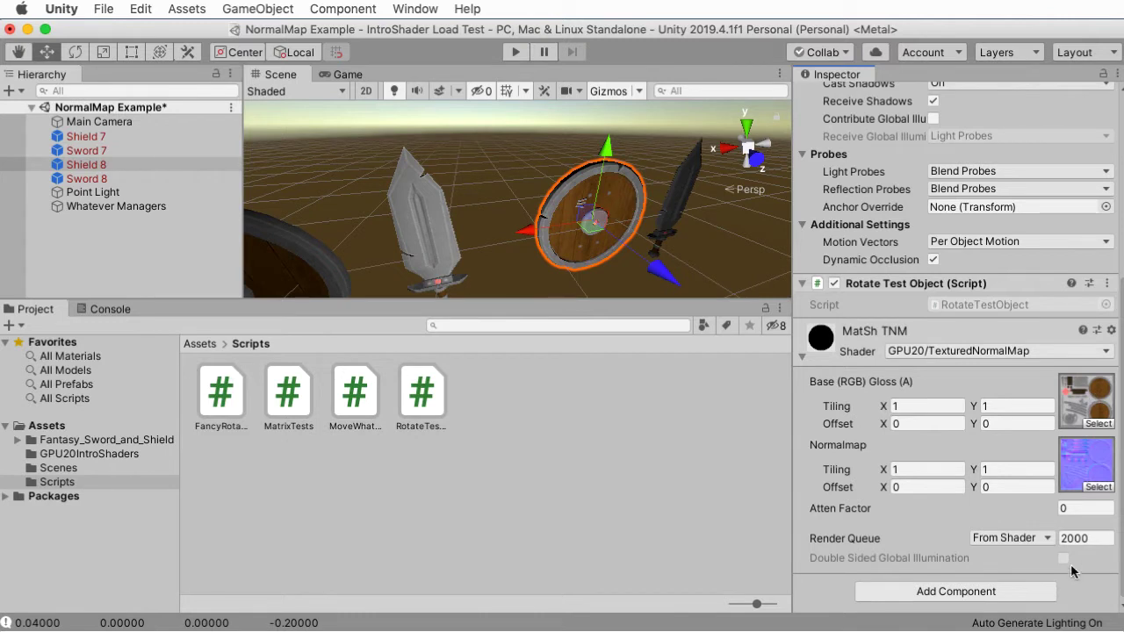
Try Atten Factor values 5, 4, 20, 0 and 0.5 on the shield material.
click(1086, 509)
text(5)
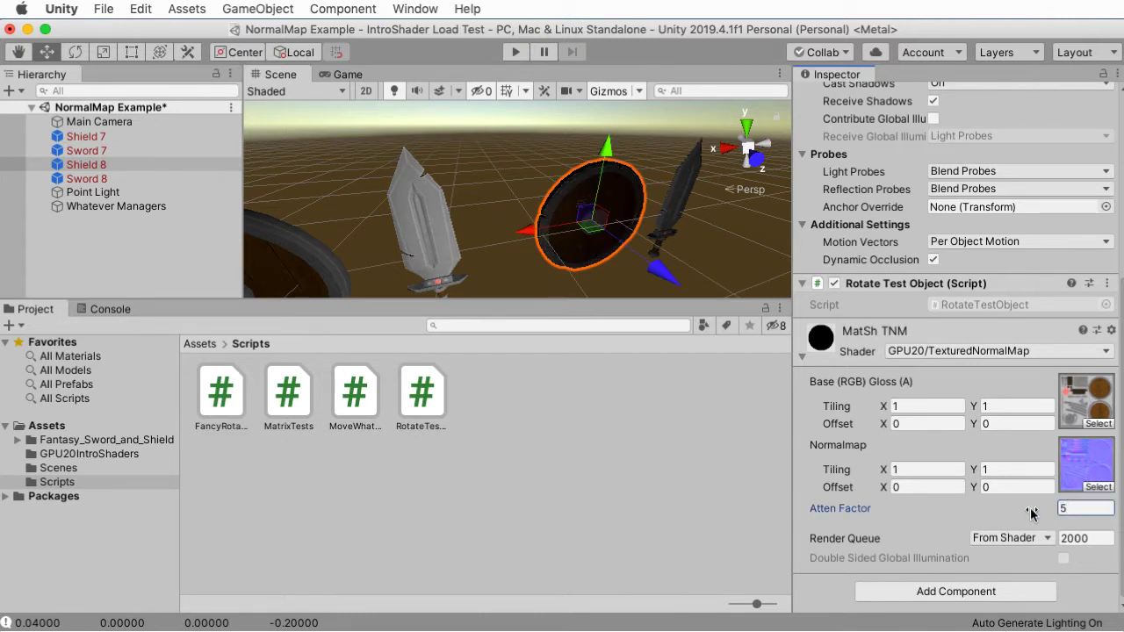
key(BackSpace)
text(4)
key(BackSpace)
text(20)
key(BackSpace)
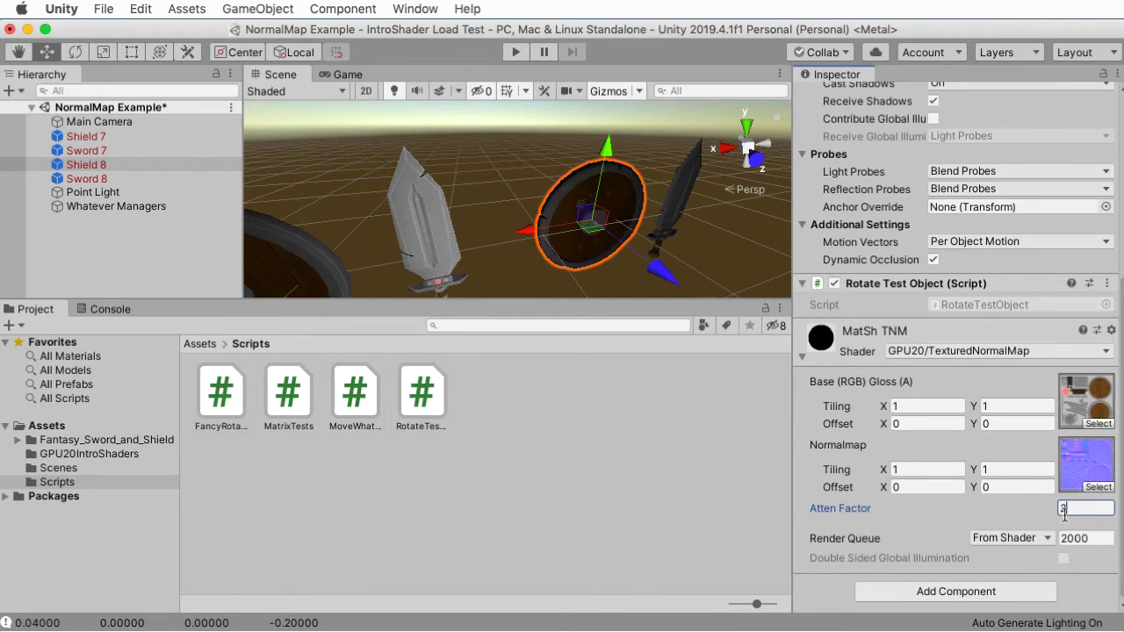
text(0)
key(BackSpace)
key(BackSpace)
text(0.1)
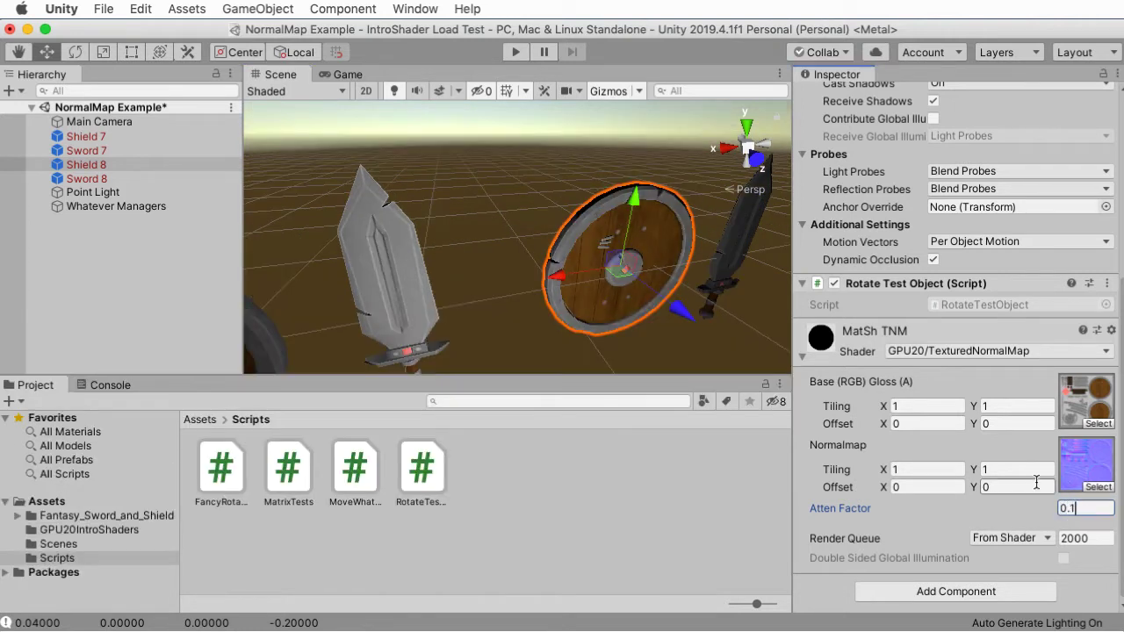
text(5)
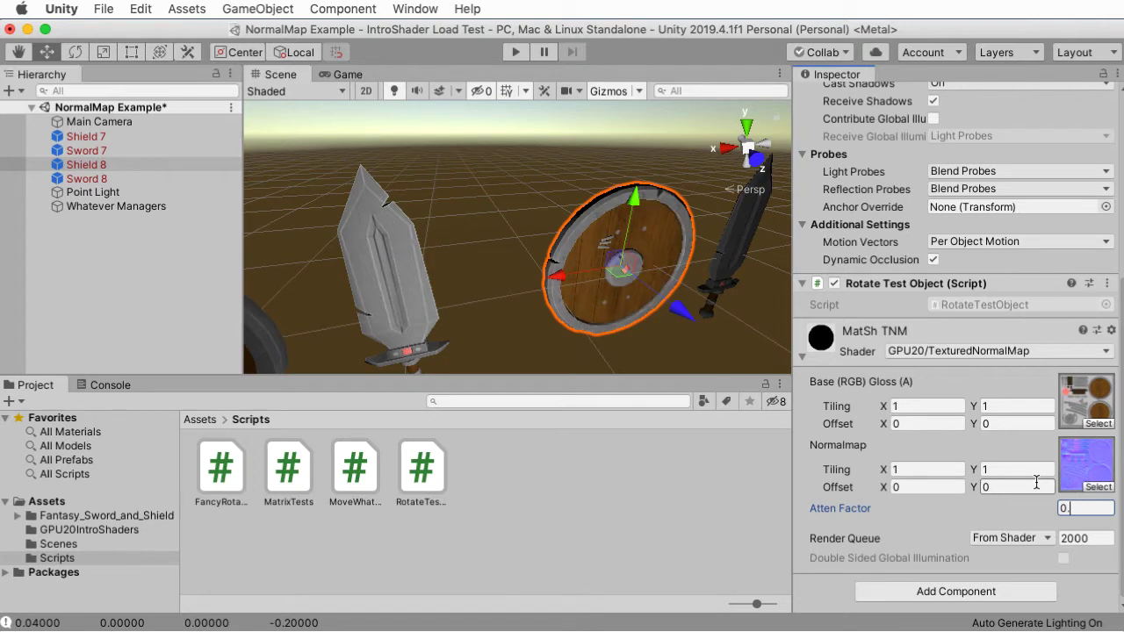
Continue testing Atten Factor at 0.9, 0.7, 10 and 1, clearing each entry.
key(BackSpace)
key(BackSpace)
text(.9)
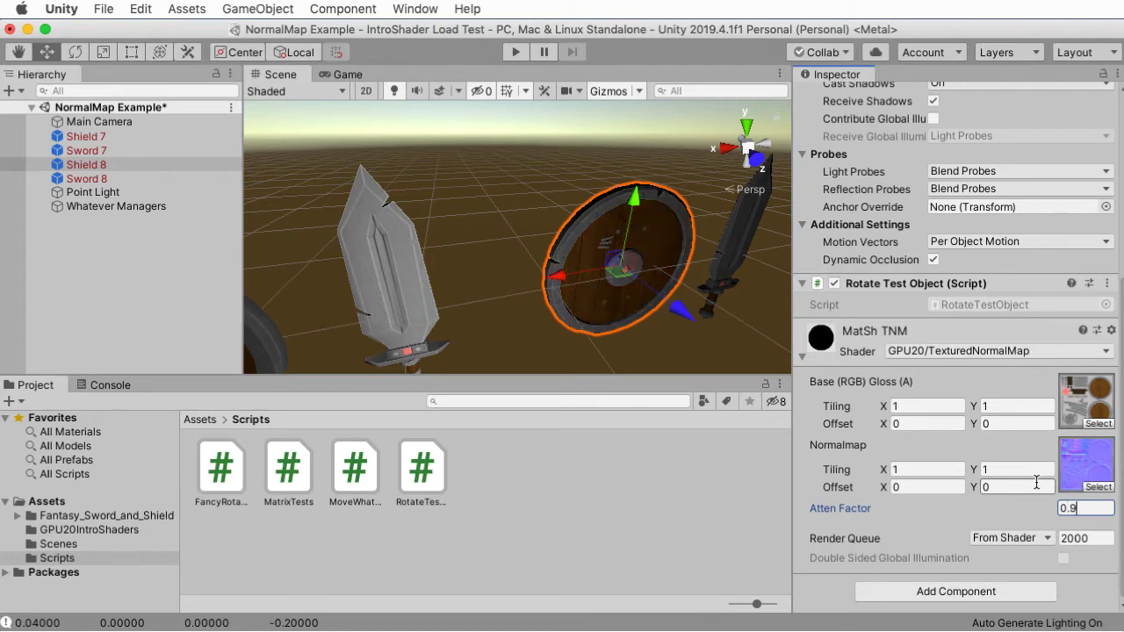
key(BackSpace)
text(7)
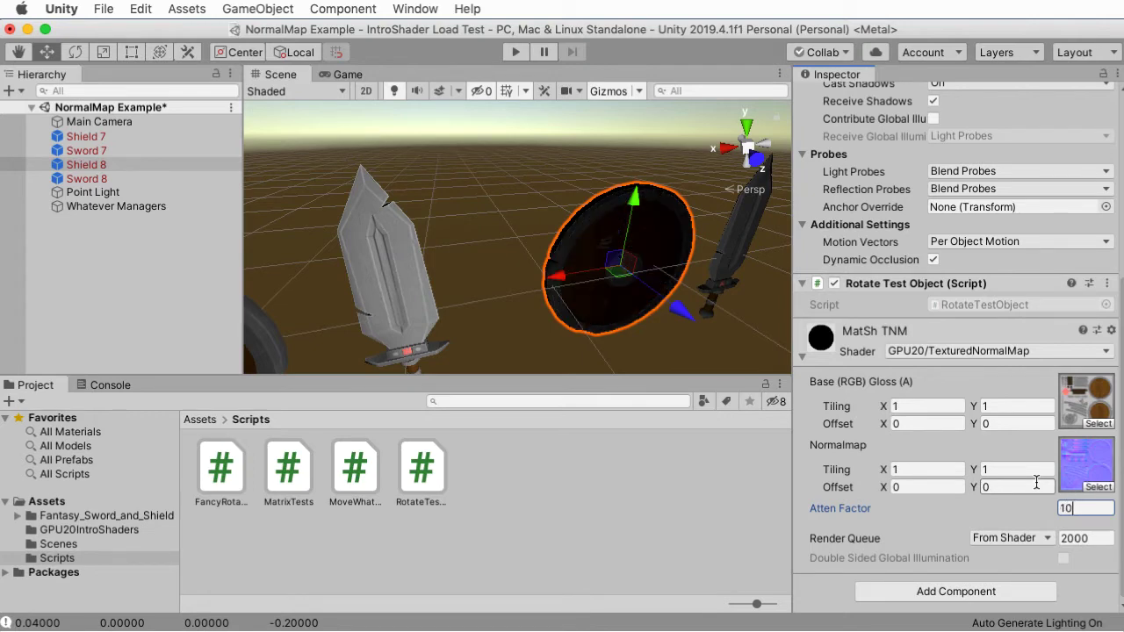
key(BackSpace)
key(BackSpace)
key(BackSpace)
text(10)
key(BackSpace)
key(BackSpace)
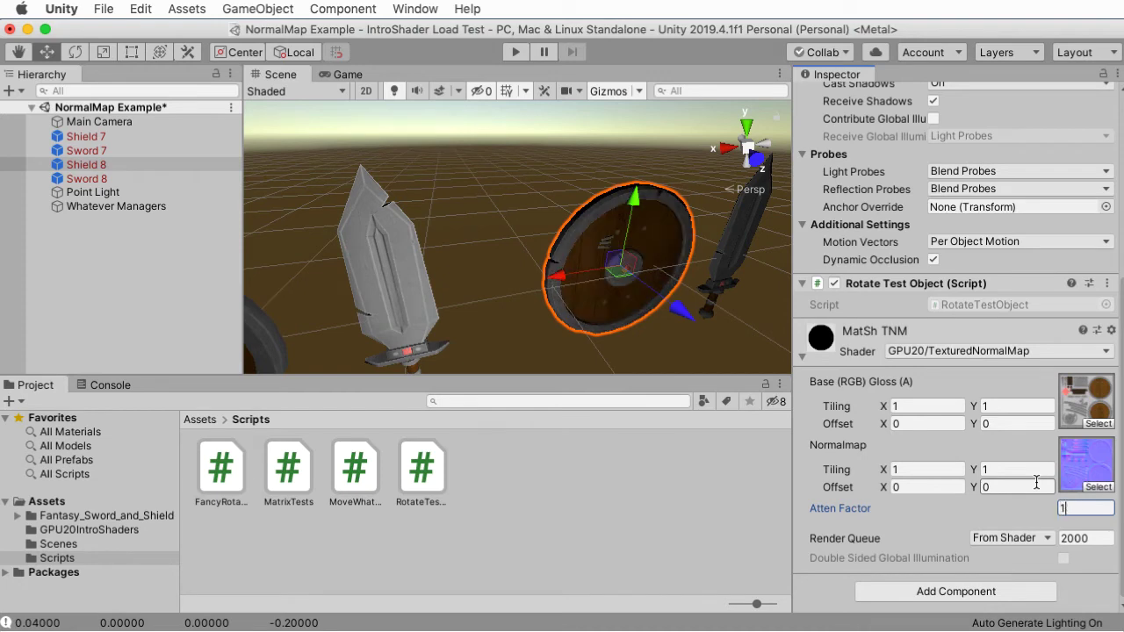
text(1)
key(BackSpace)
text(1)
key(BackSpace)
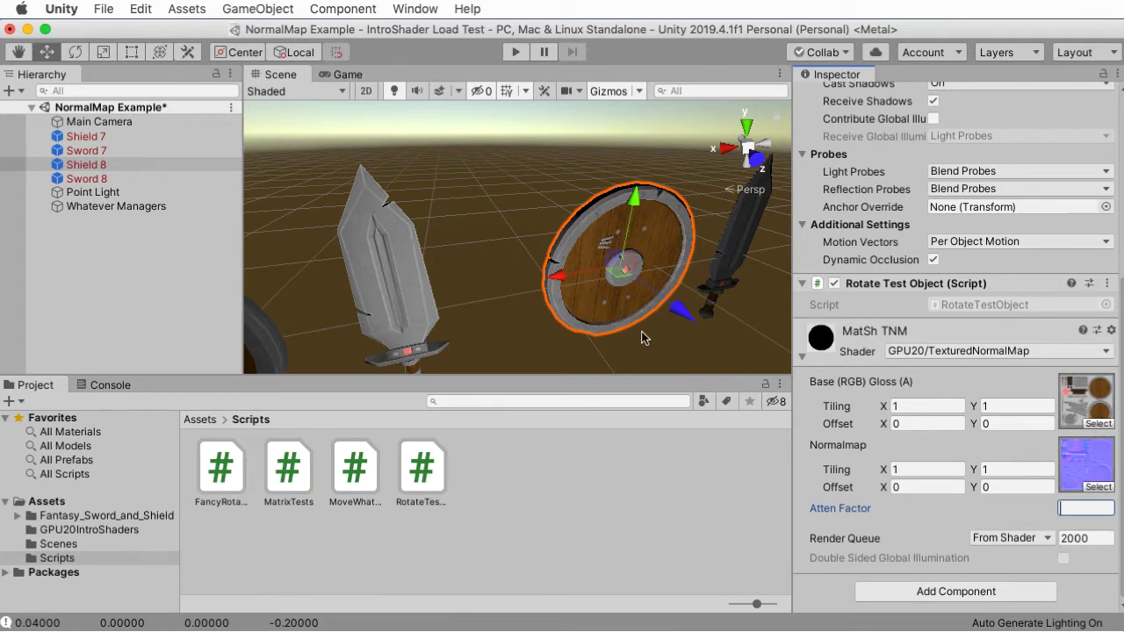
Leave Atten Factor at 0 and set Default-Particle as the shield's base texture.
click(1110, 427)
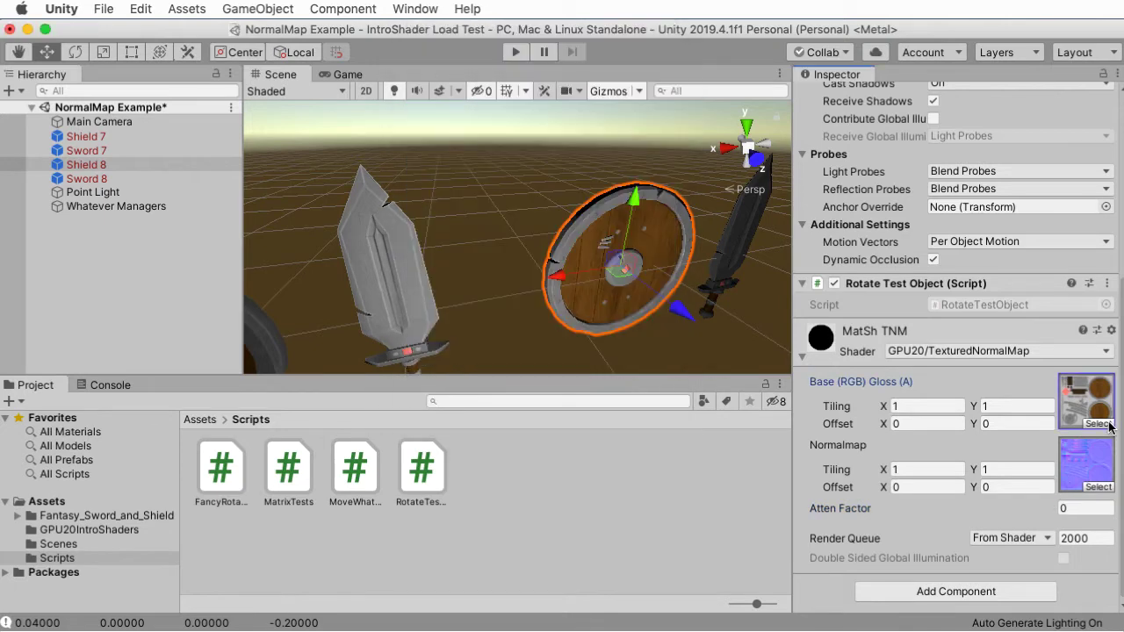
click(1108, 427)
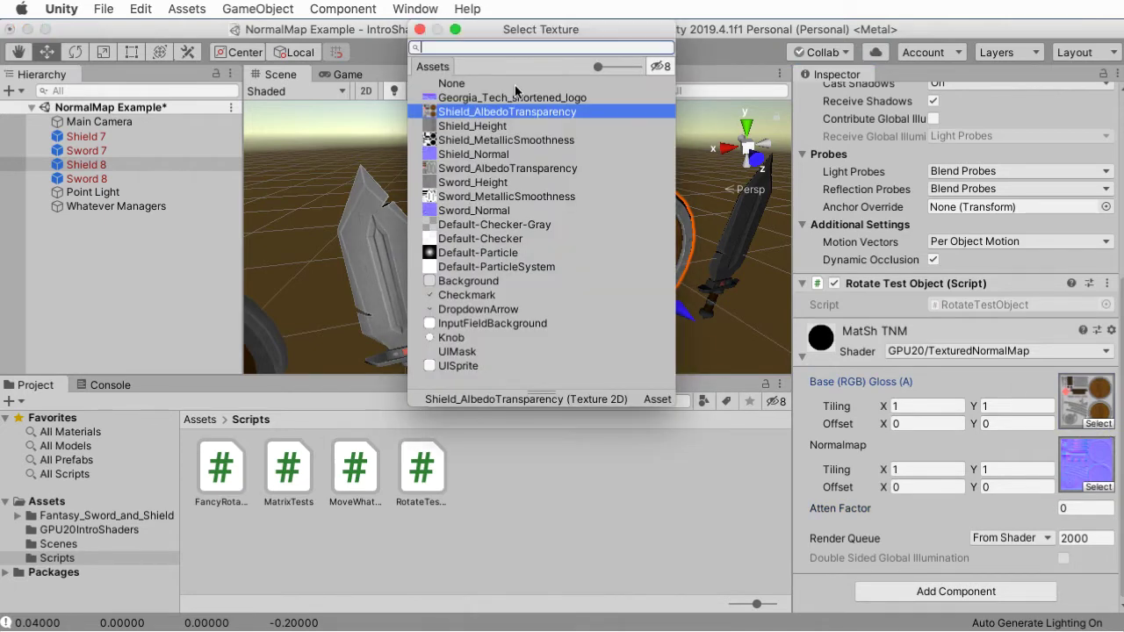
double_click(520, 253)
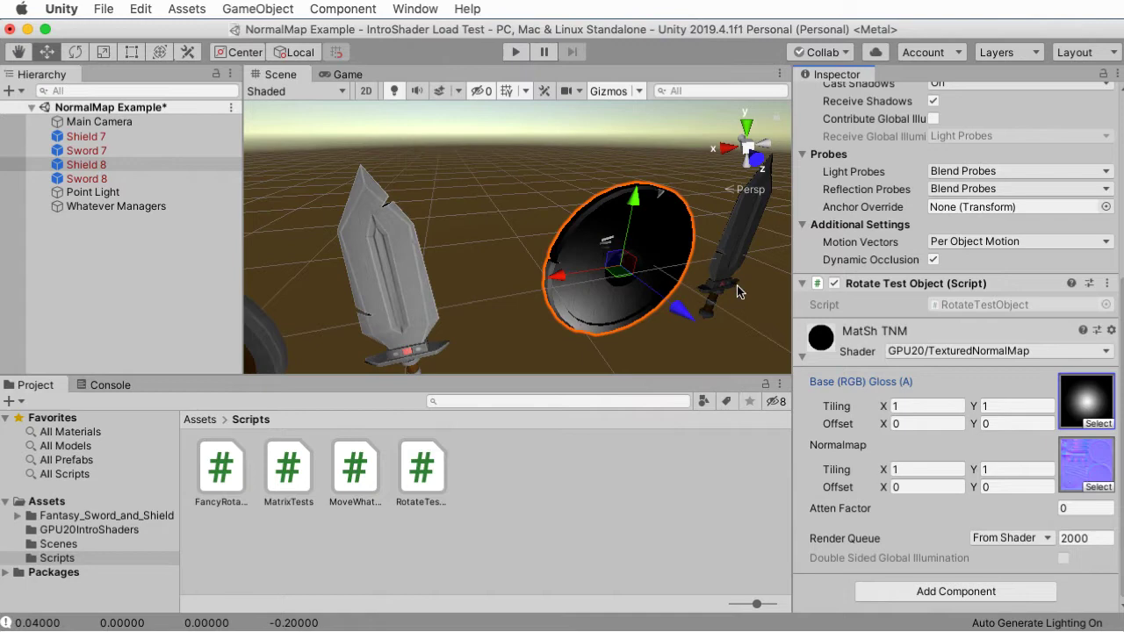
click(1100, 424)
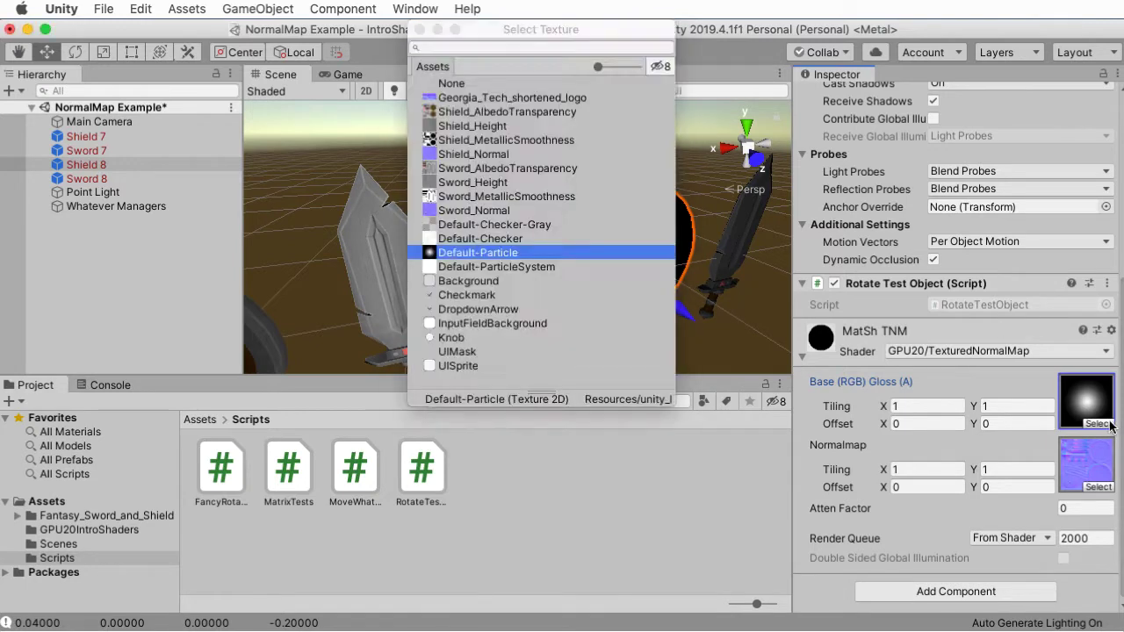
key(Escape)
Try Sword_Normal as base texture, undo it, then apply Sword_AlbedoTransparency instead.
click(1098, 423)
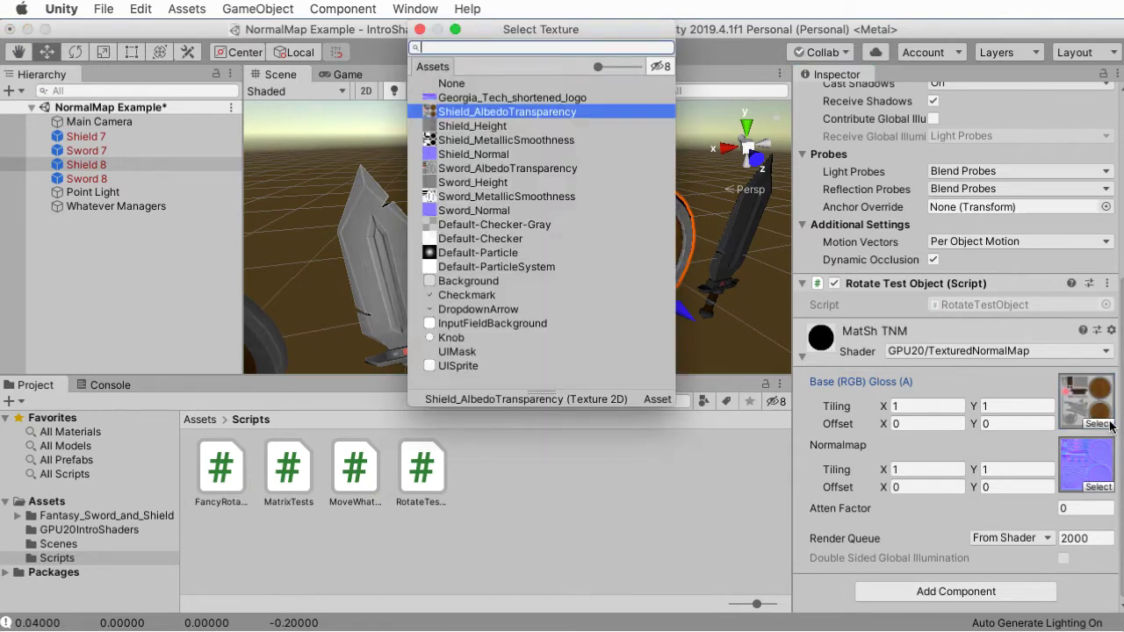
double_click(525, 211)
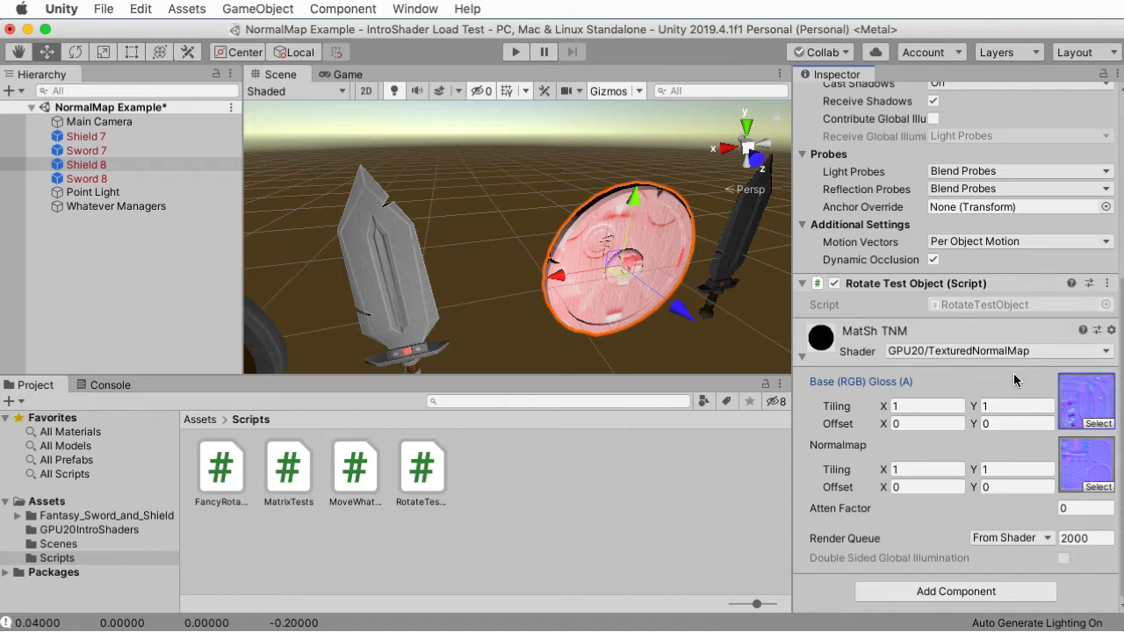
key(super+z)
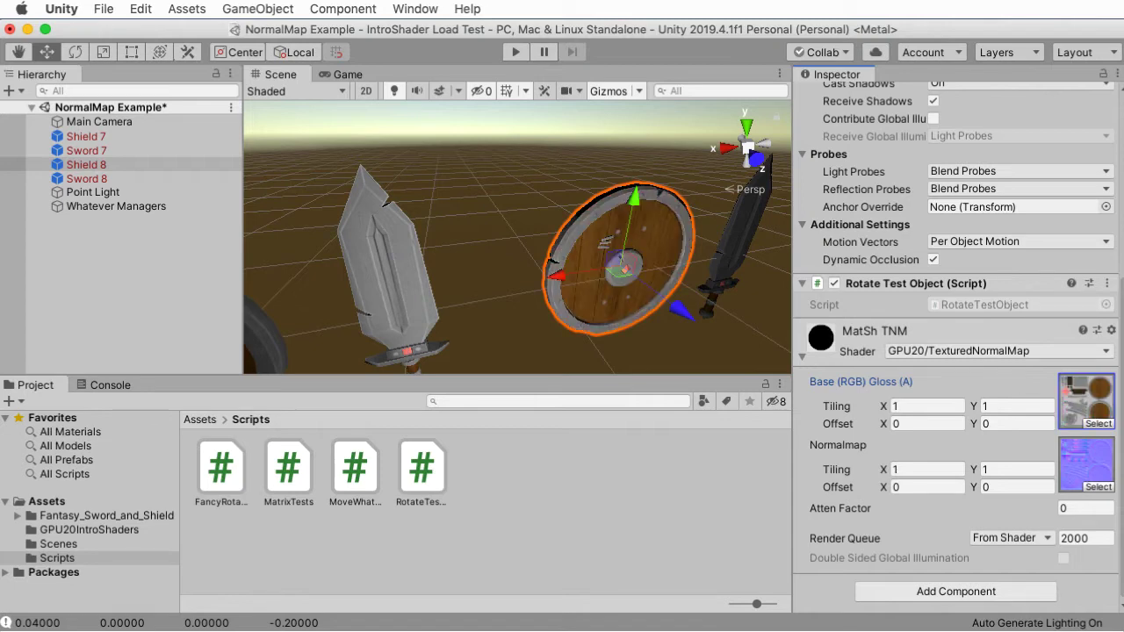
click(1098, 424)
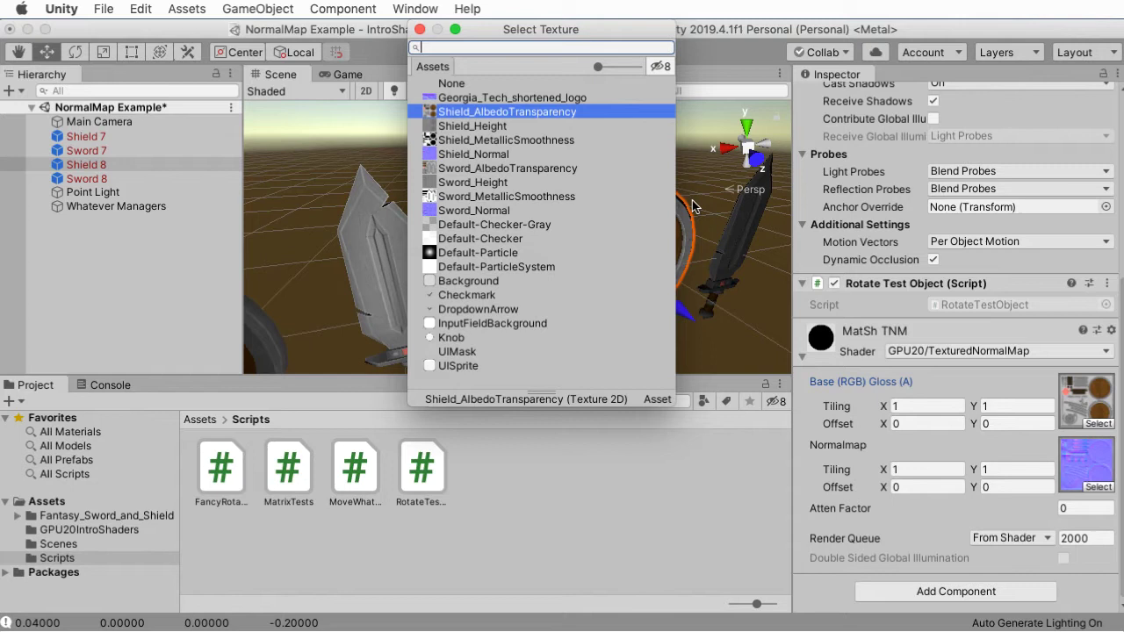
double_click(492, 169)
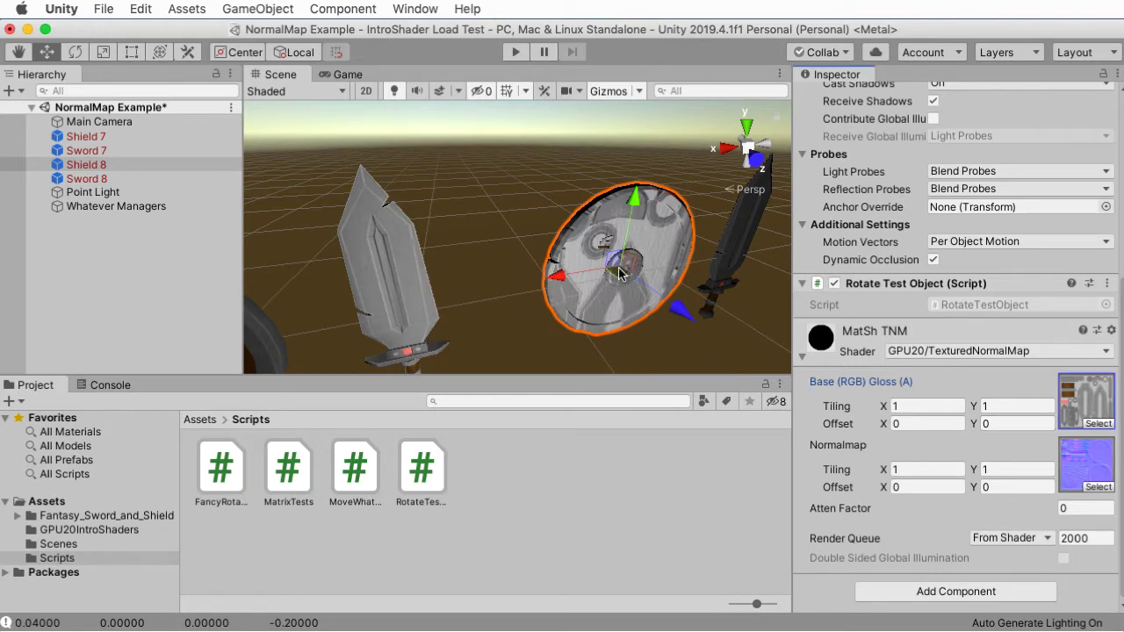
Give Sword 7's MatSw TPL the Shield_AlbedoTransparency base texture, then return to the shield.
click(386, 264)
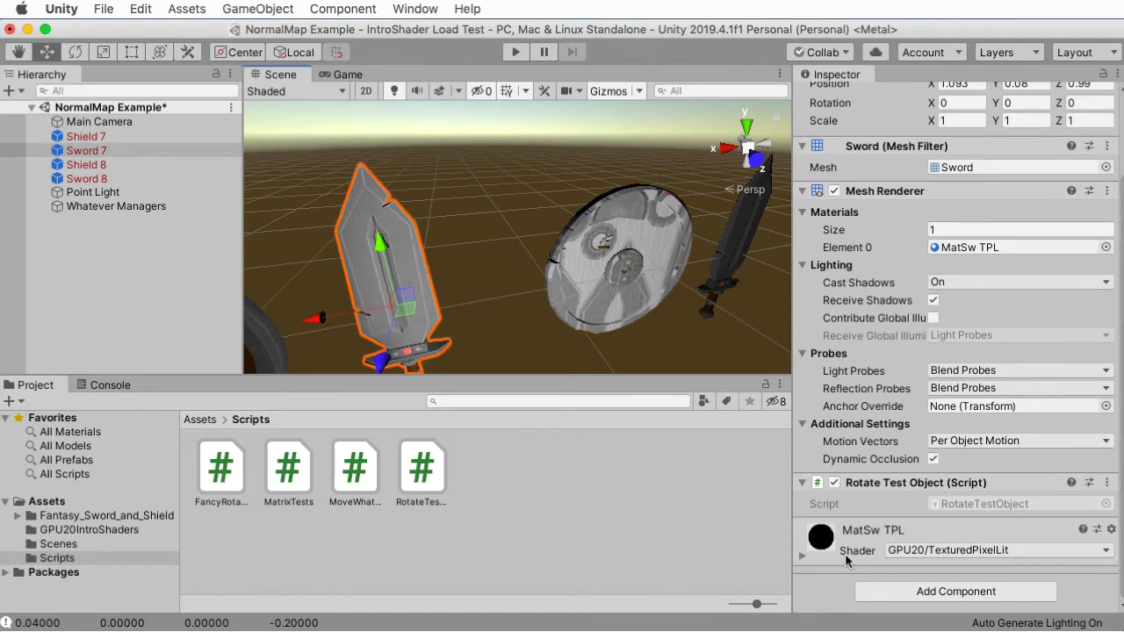
click(802, 556)
scroll(1120, 544, down, 5)
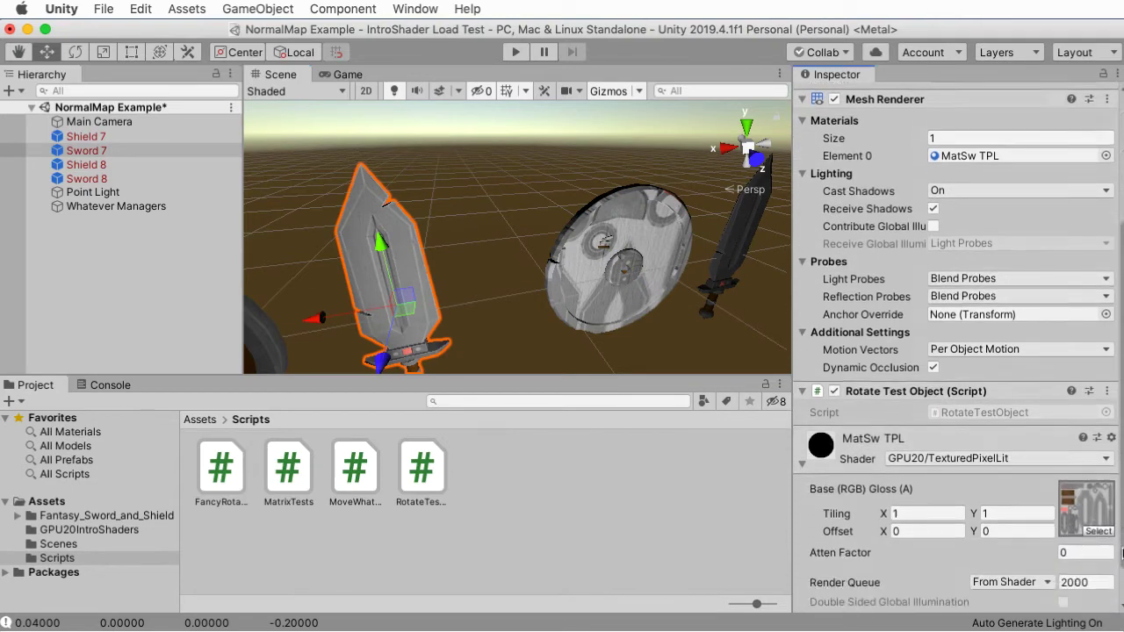
click(1097, 486)
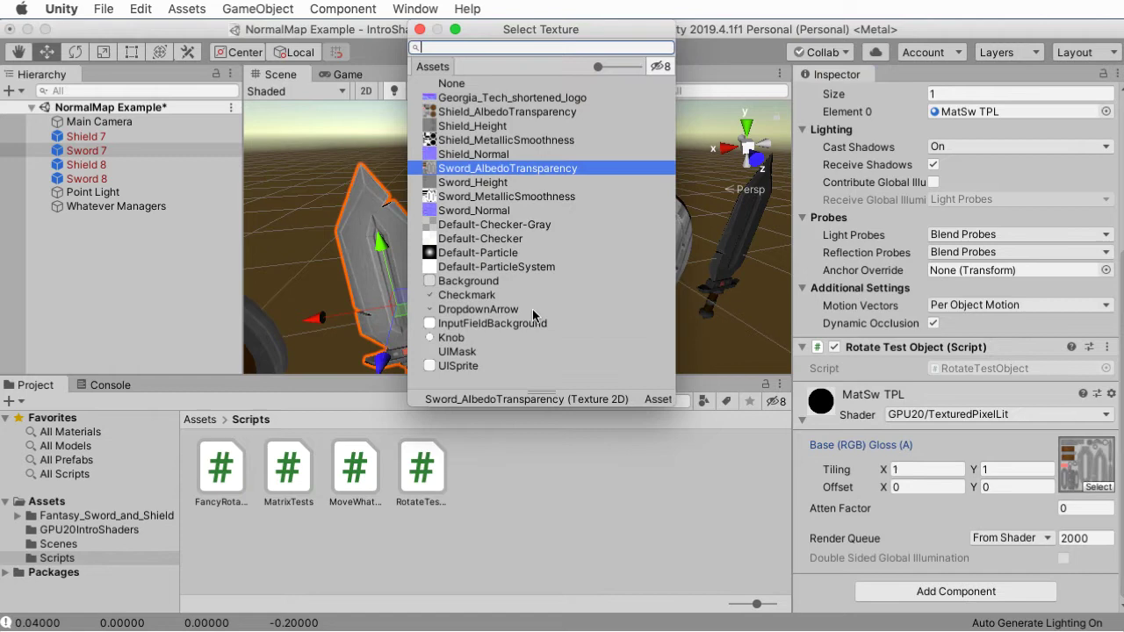
double_click(505, 112)
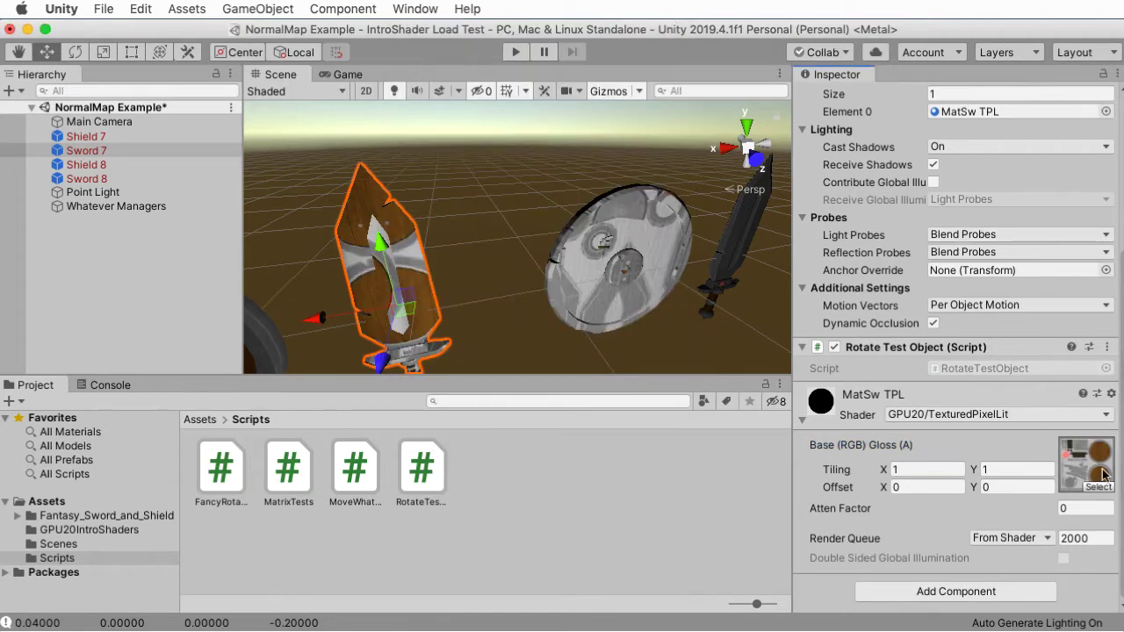
key(super+z)
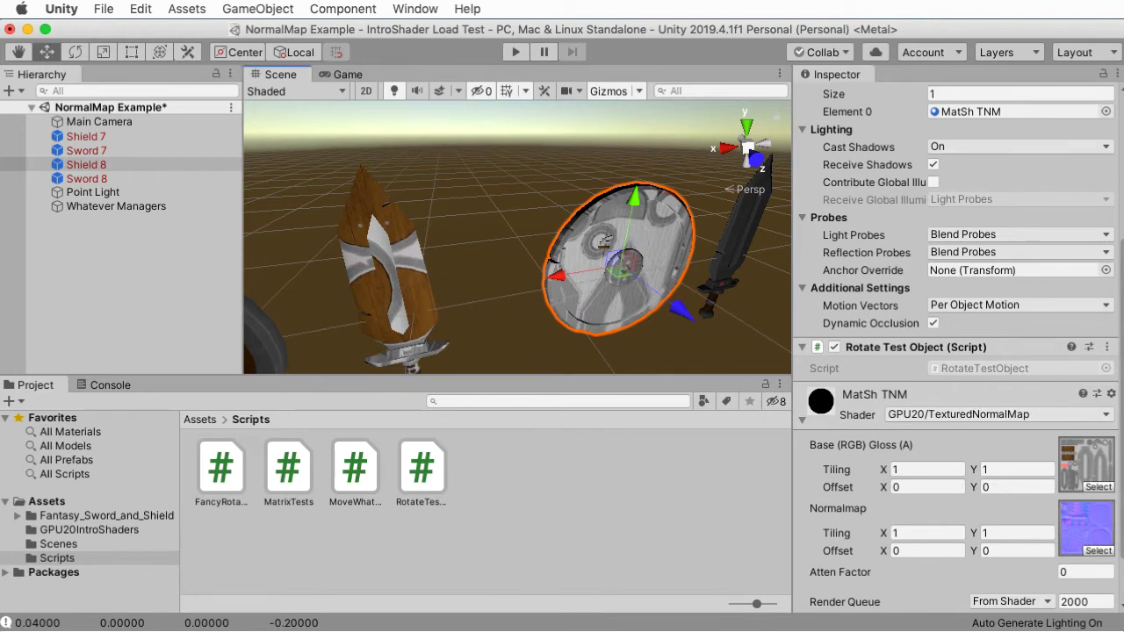
Browse to Assets > Fantasy_Sword_and_Shield > Textures, inspect the Georgia Tech logo, then select Shield 7.
scroll(1104, 498, down, 3)
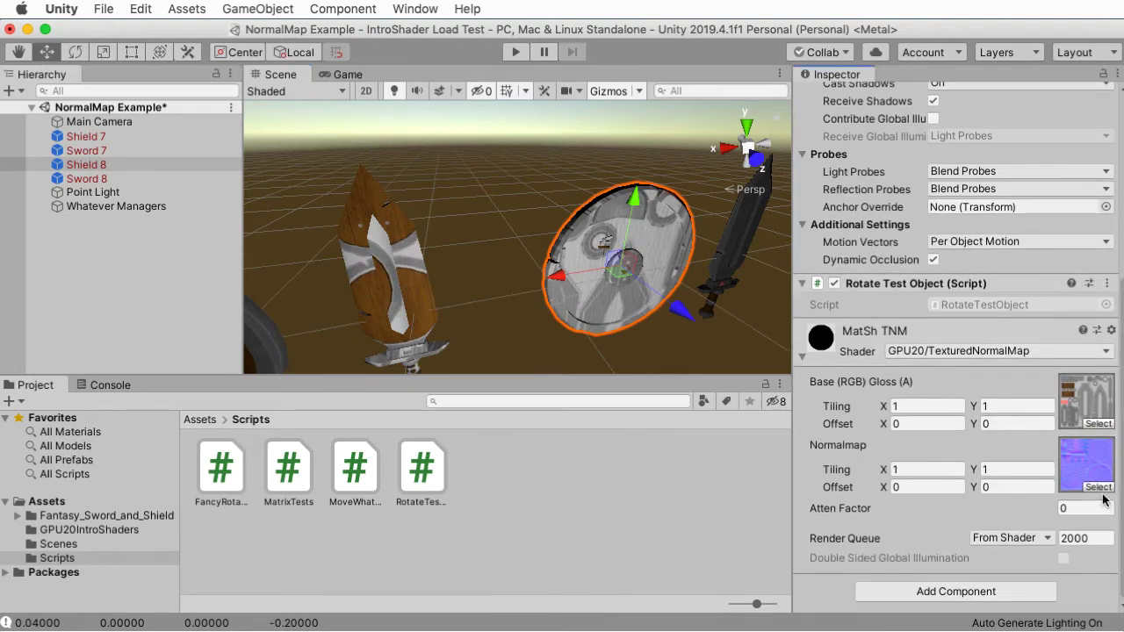
click(85, 502)
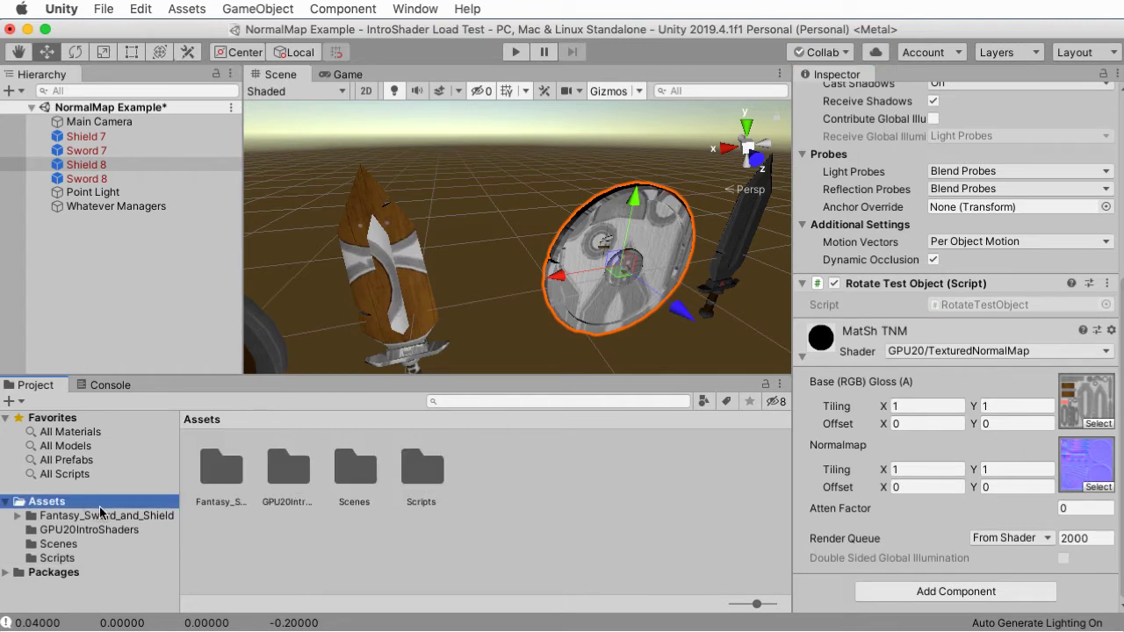
double_click(227, 480)
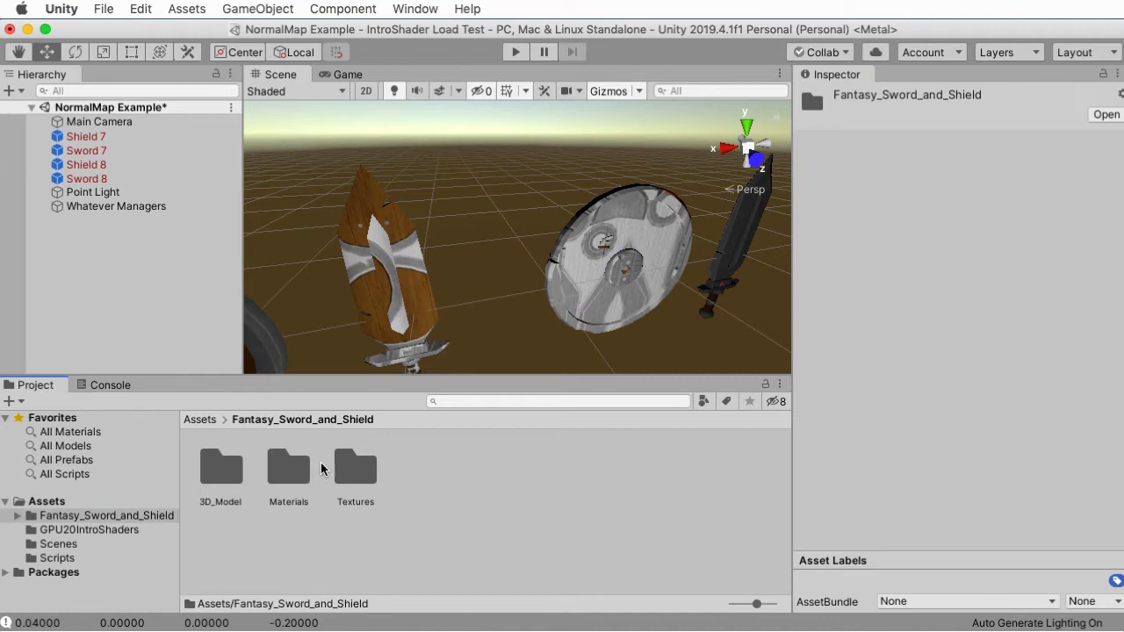
double_click(352, 471)
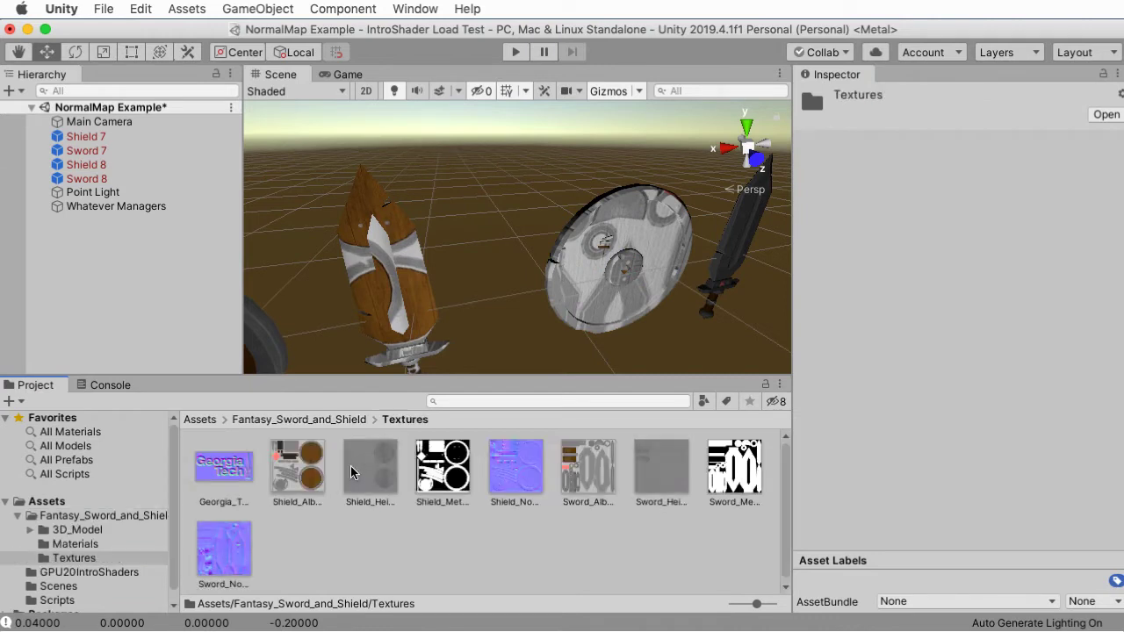
click(229, 481)
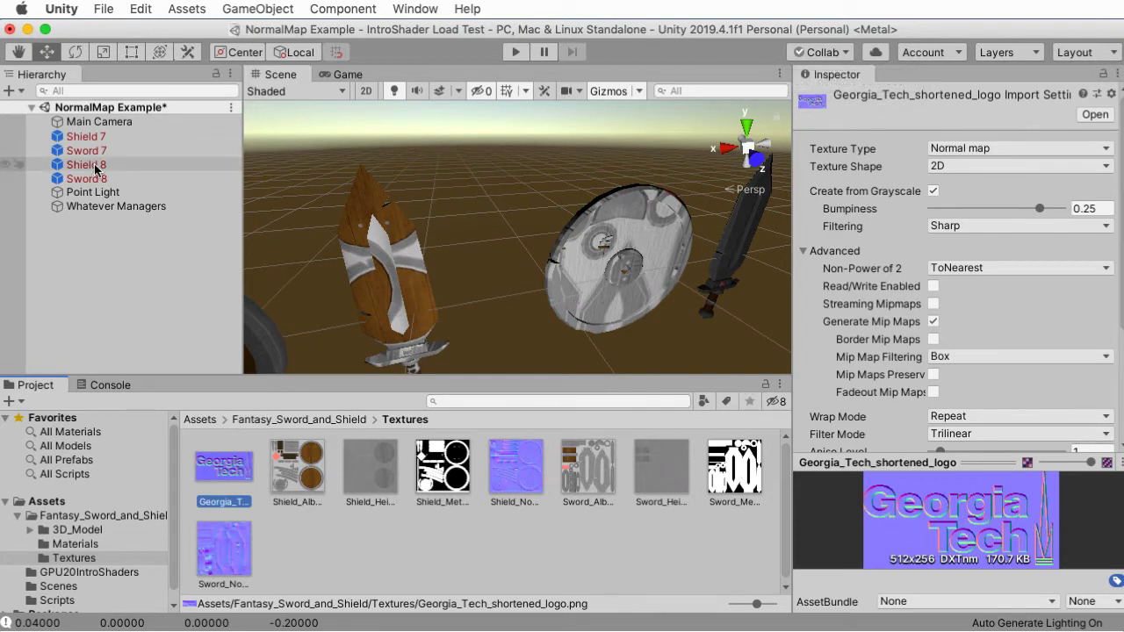
click(144, 140)
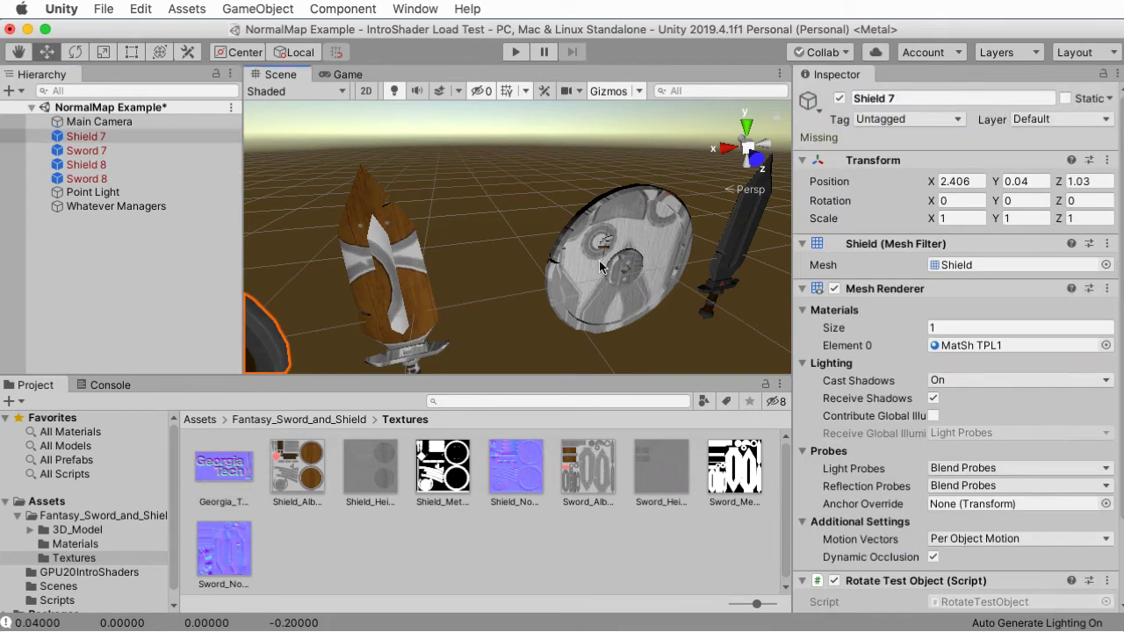
Drag Georgia_Tech_shortened_logo into Shield 8's Normalmap slot and briefly run the scene to view it.
click(599, 260)
drag(1121, 418, 1121, 580)
click(1100, 501)
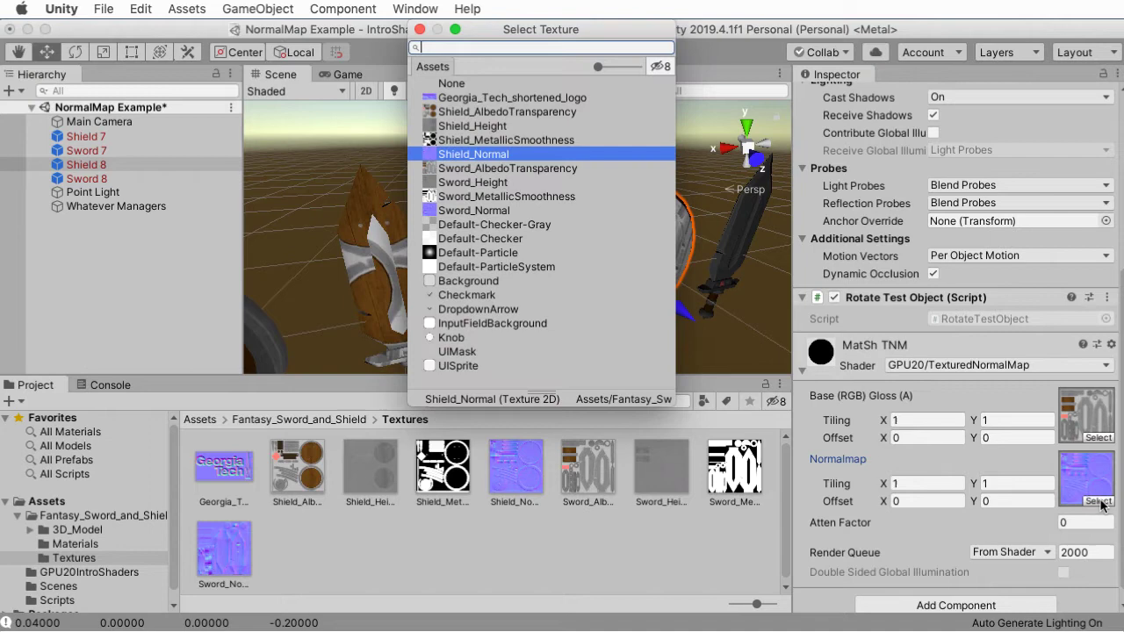
click(421, 30)
drag(213, 471, 1088, 484)
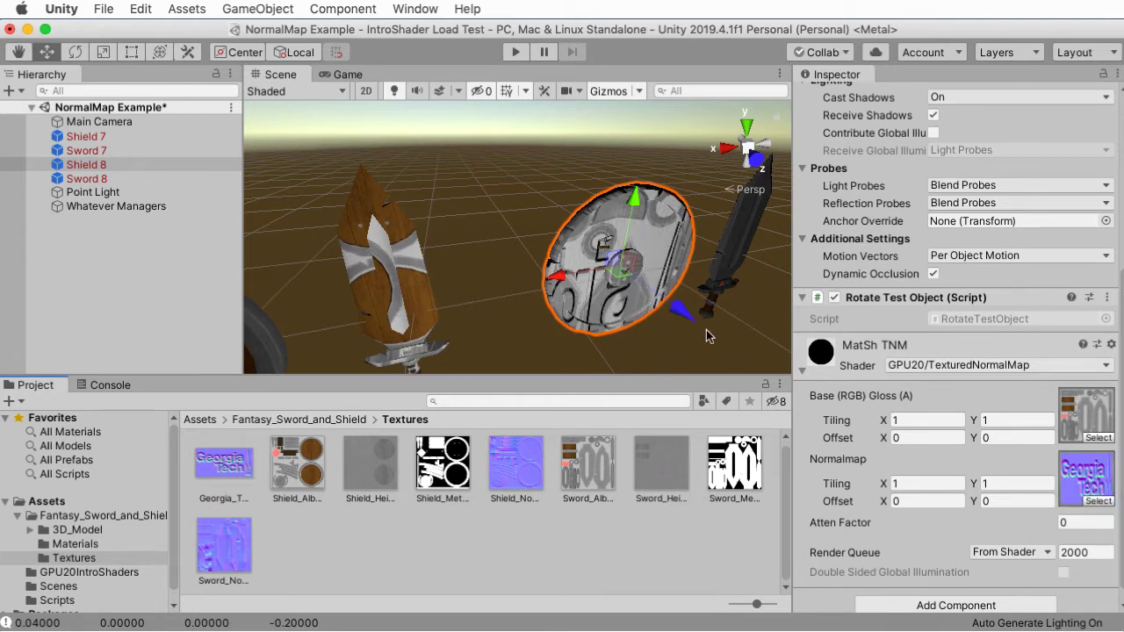
click(510, 58)
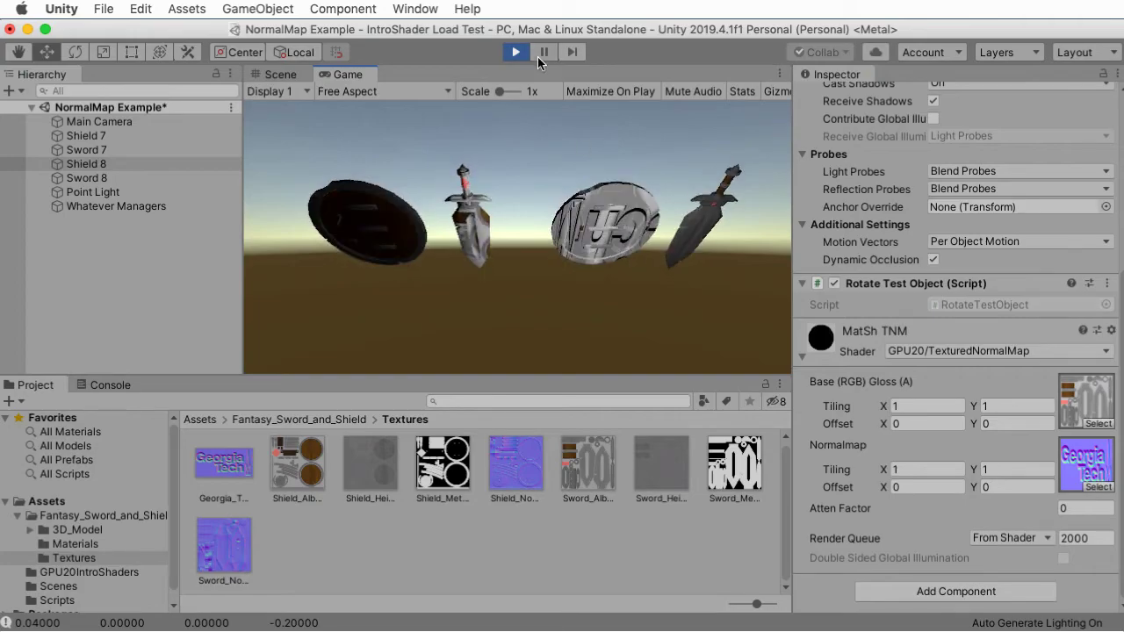
key(super+p)
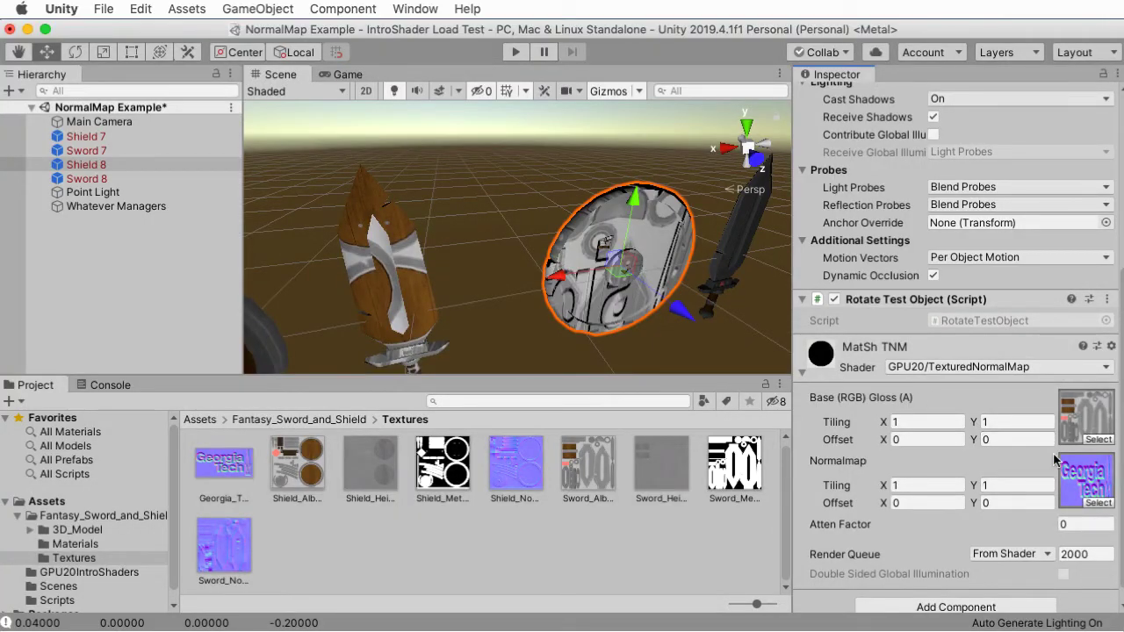
click(1041, 367)
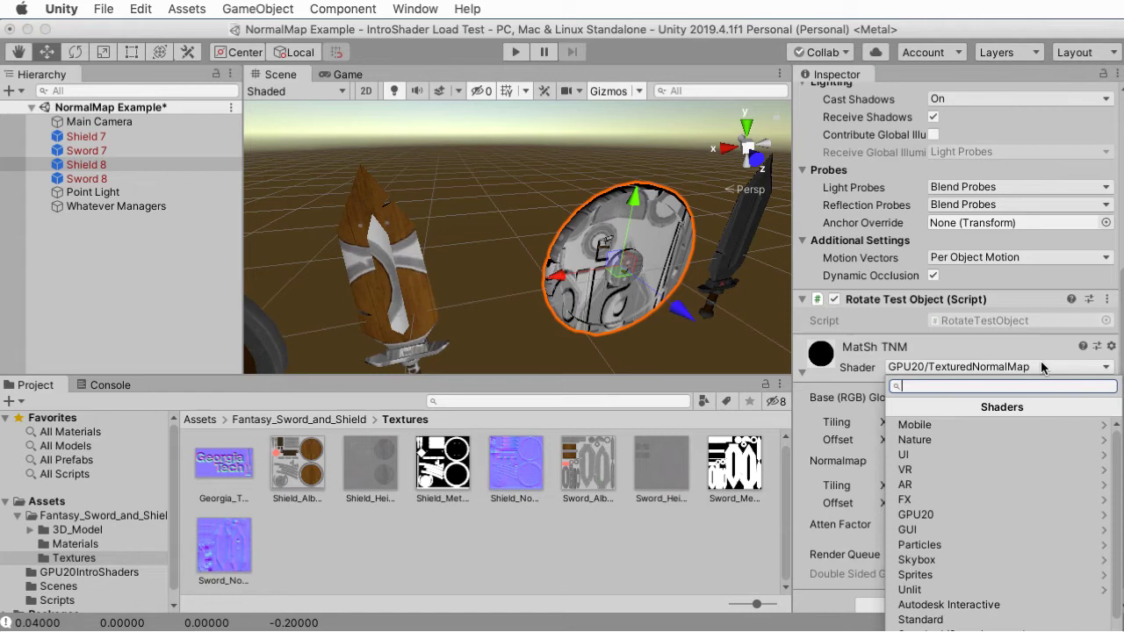
click(981, 515)
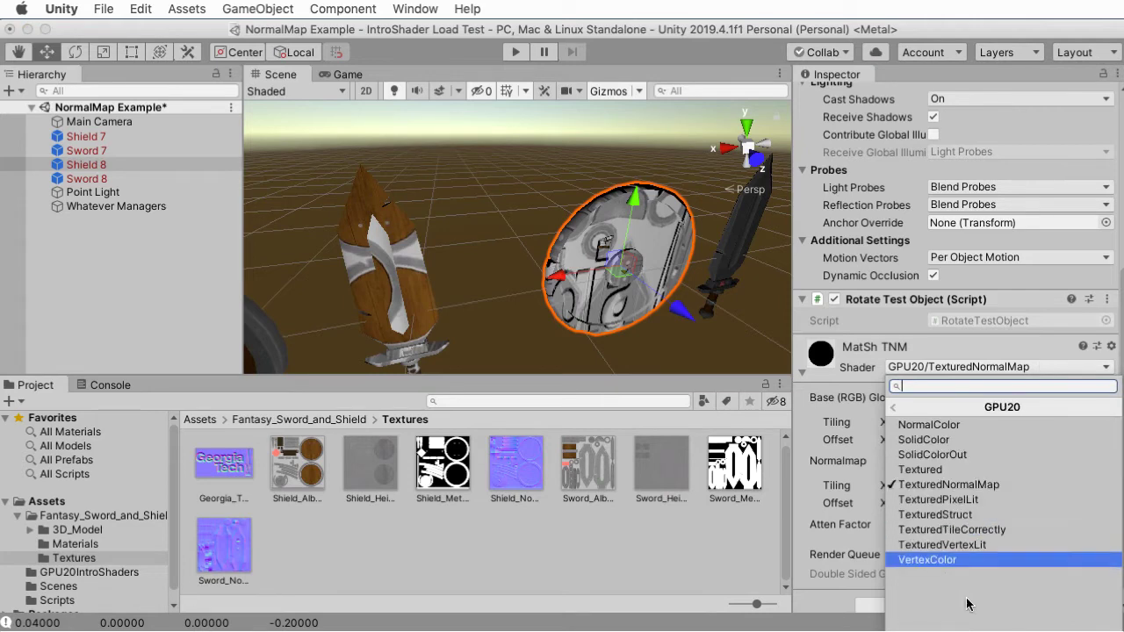
click(957, 471)
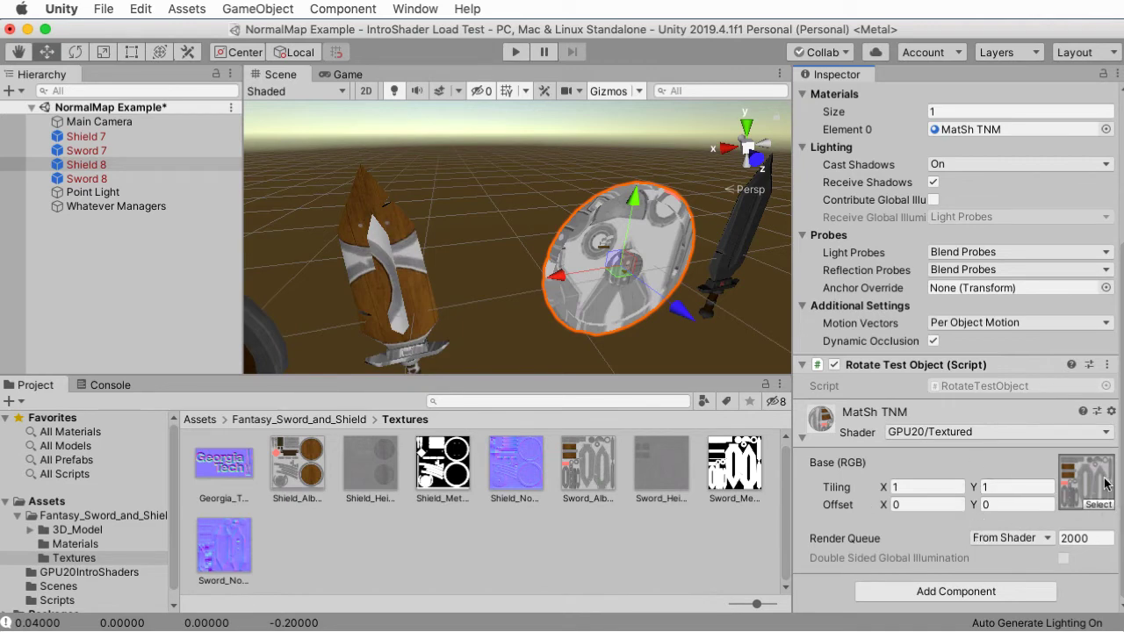
click(1058, 430)
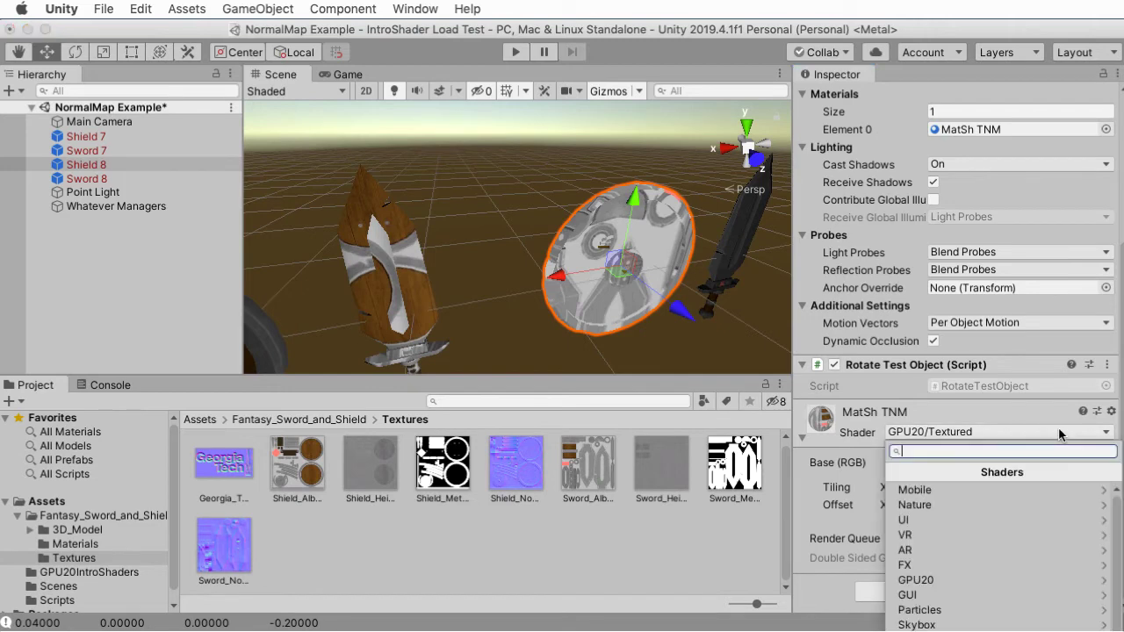
click(1028, 584)
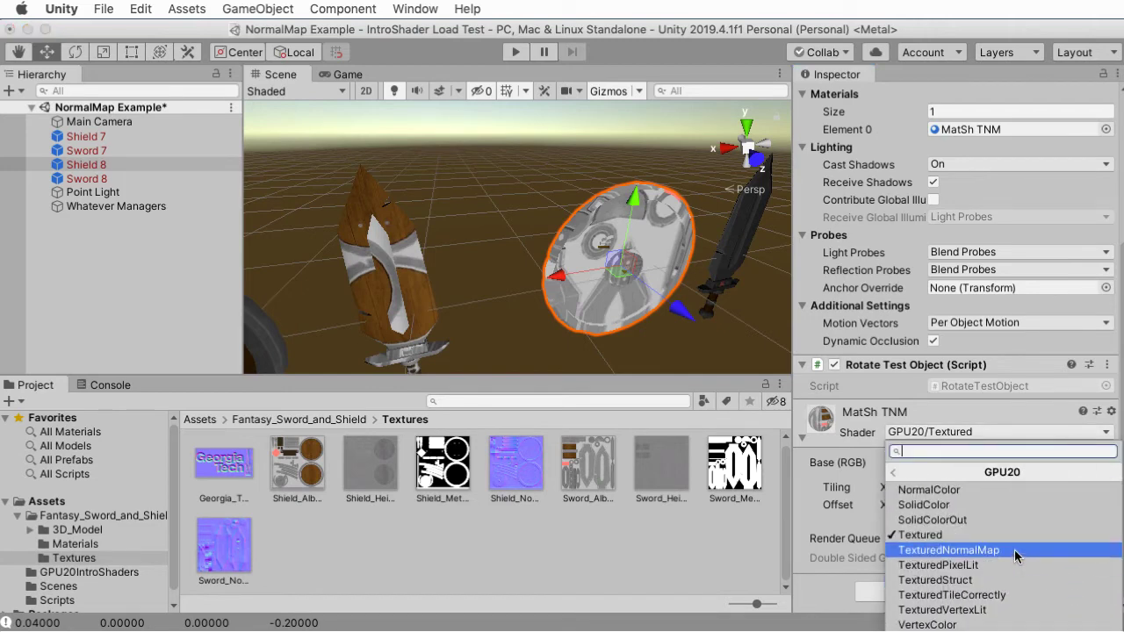
click(1016, 551)
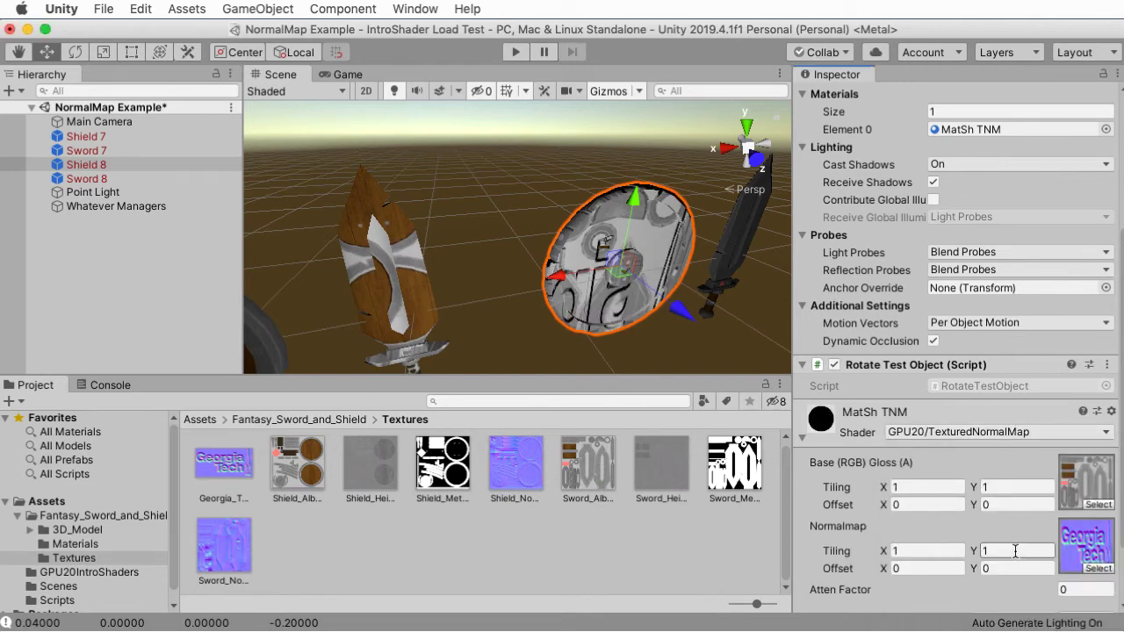
click(1078, 431)
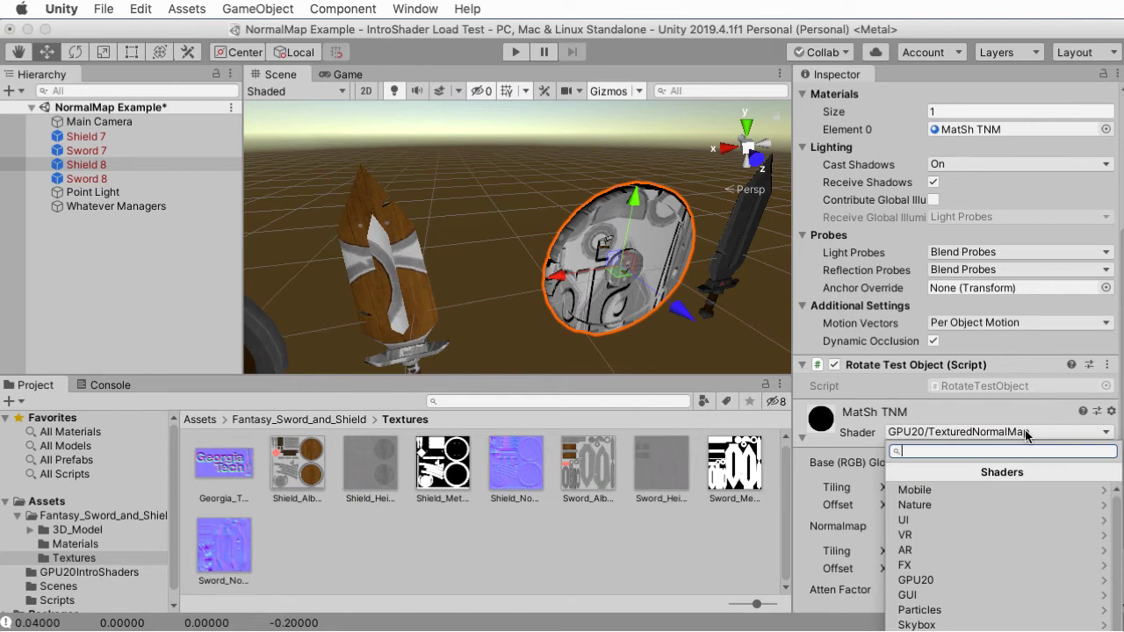
click(1016, 582)
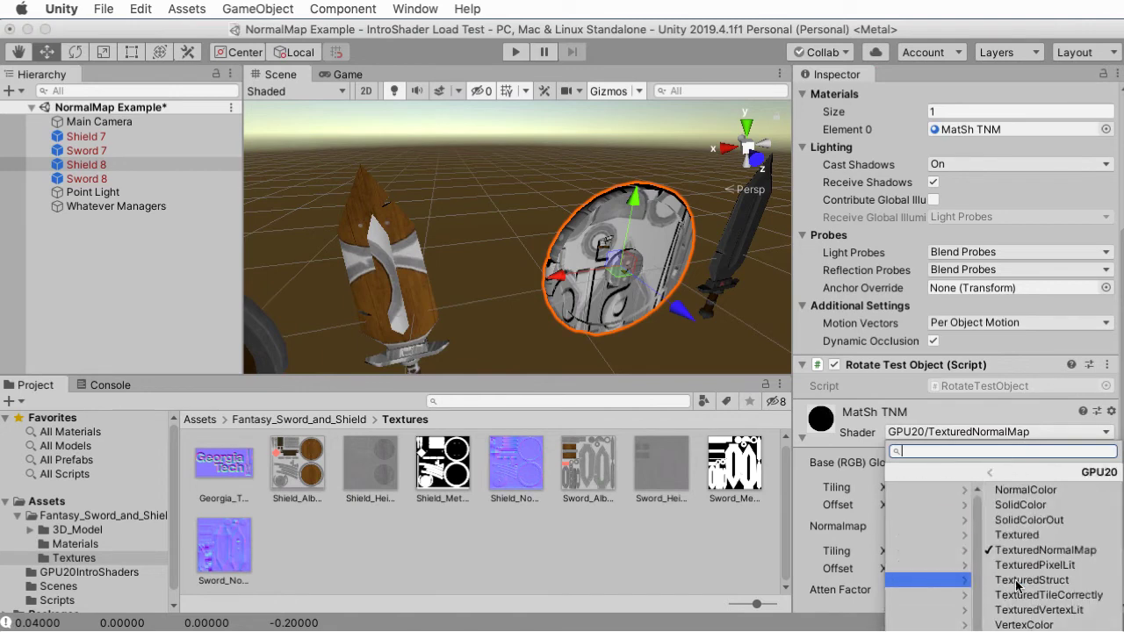
Switch MatSh TNM to GPU20/SolidColor, then back to GPU20/TexturedNormalMap.
click(1019, 503)
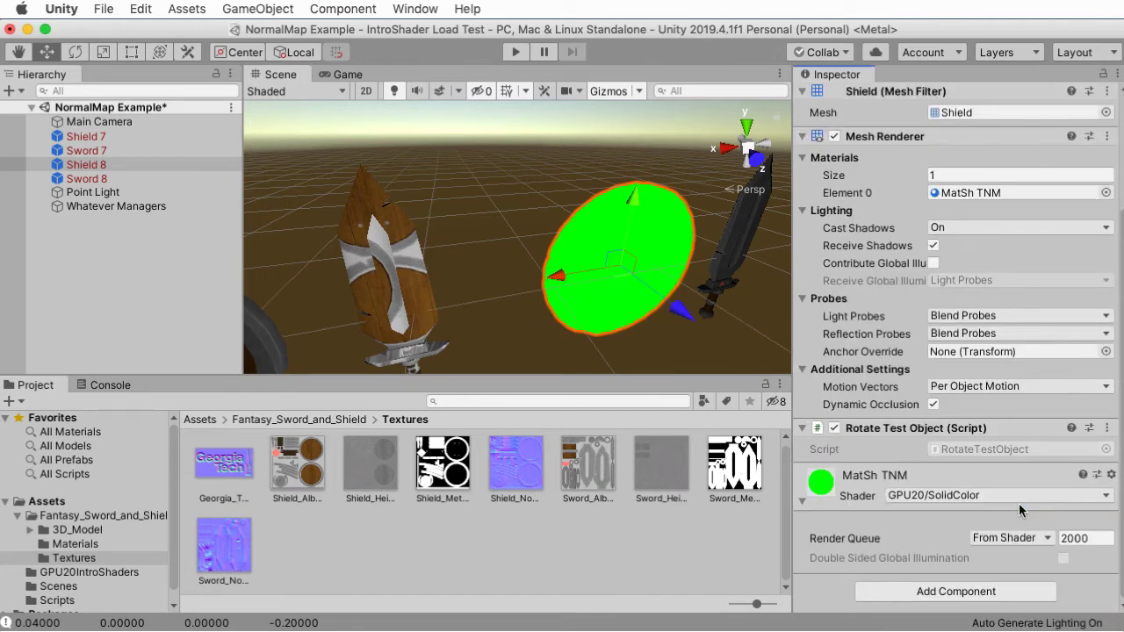
click(1019, 497)
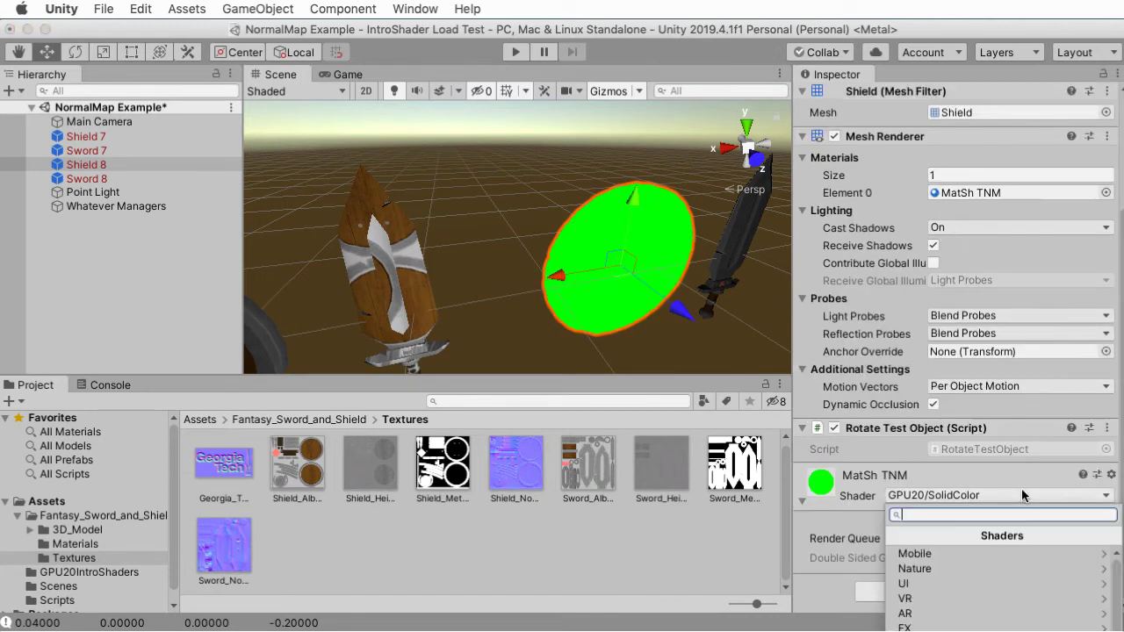
click(1016, 582)
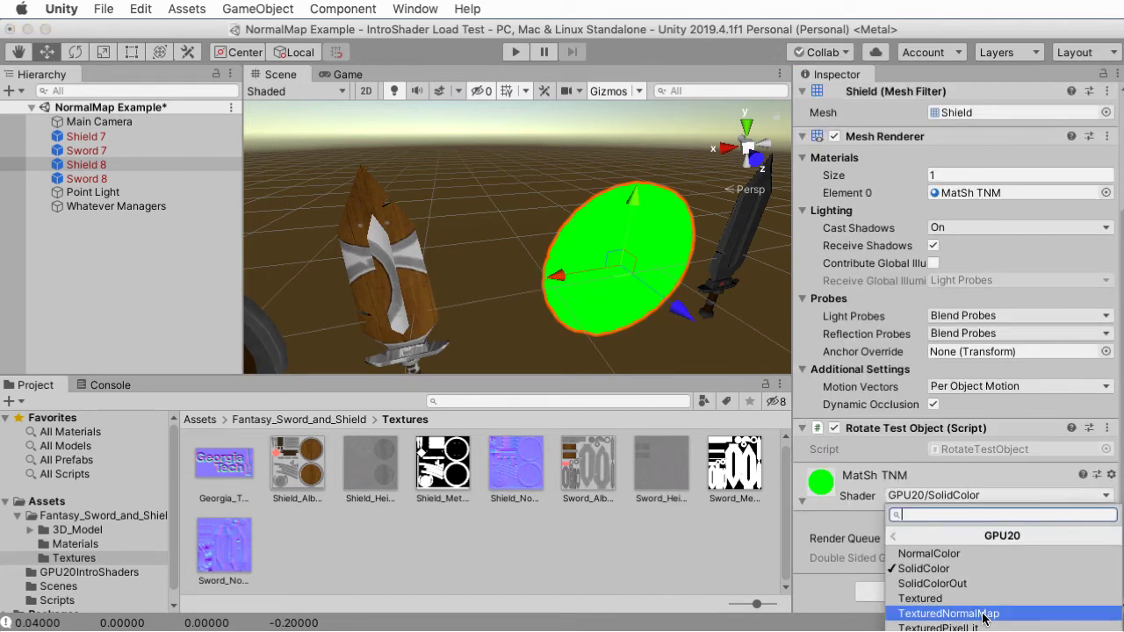
click(949, 613)
drag(1120, 456, 1121, 544)
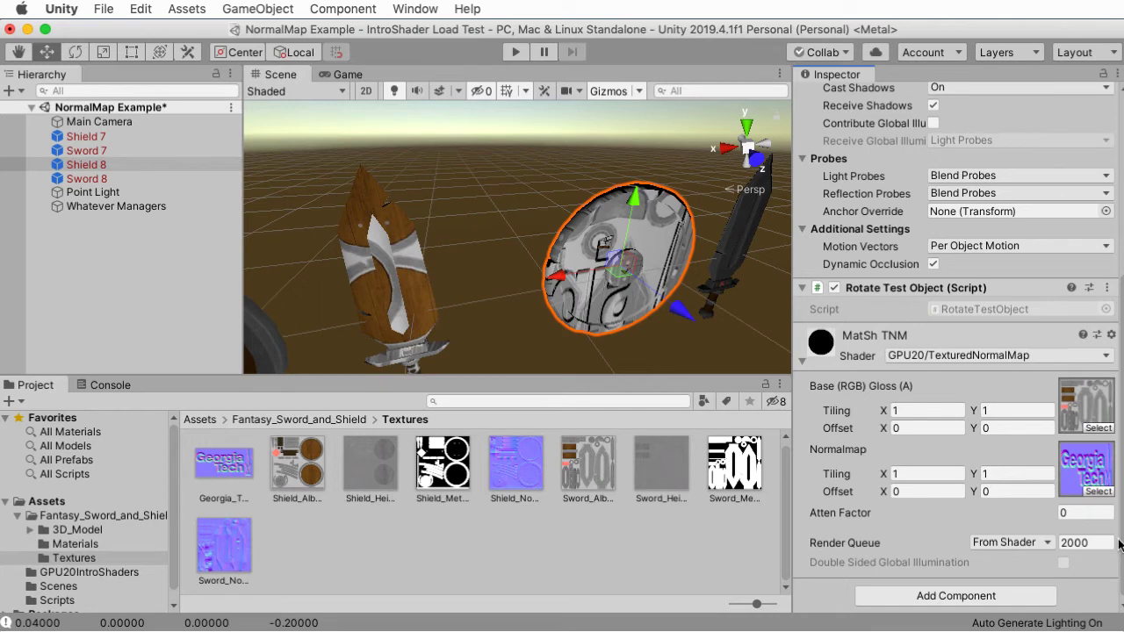
Deselect Shield 8, open Shield_AlbedoTransparency's import settings and toggle sRGB (Color Texture) off and on.
click(446, 544)
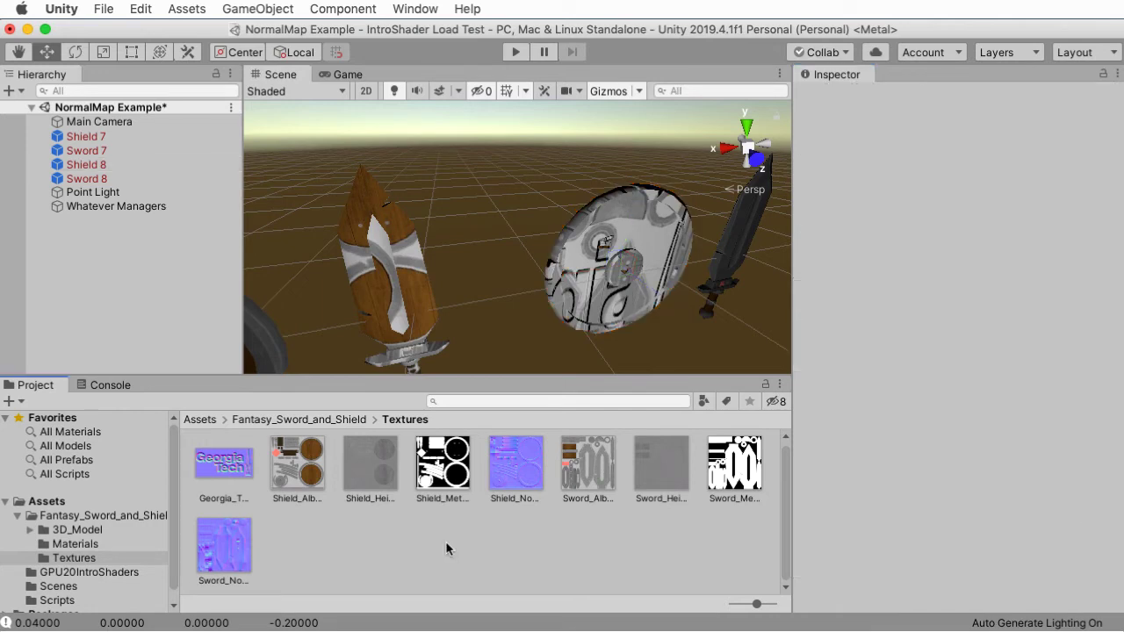
click(297, 465)
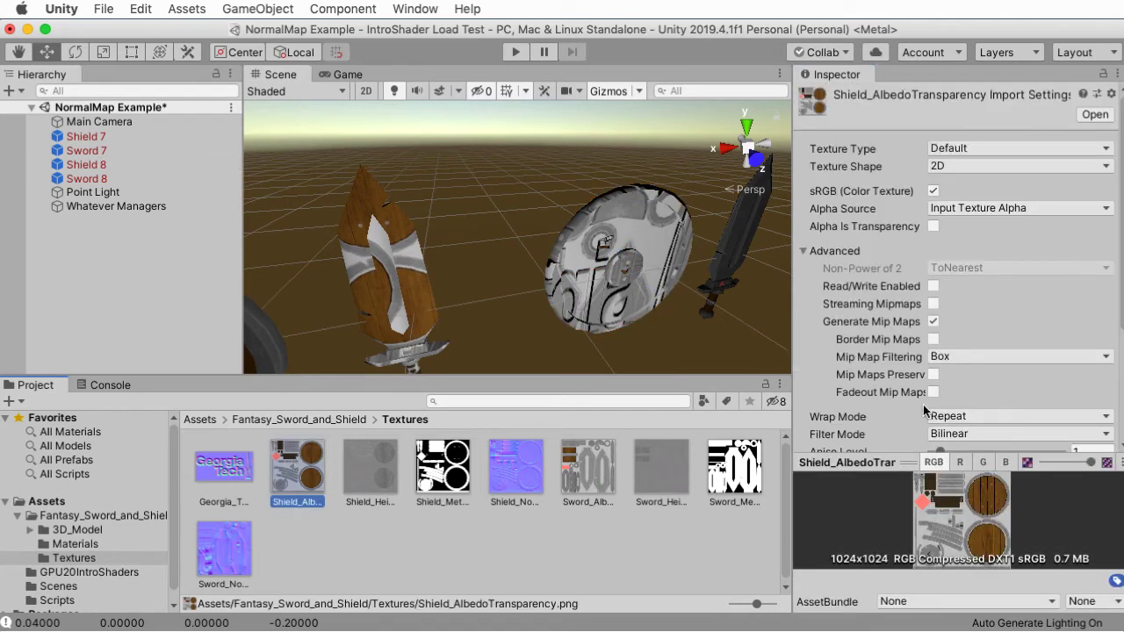
click(246, 478)
click(300, 475)
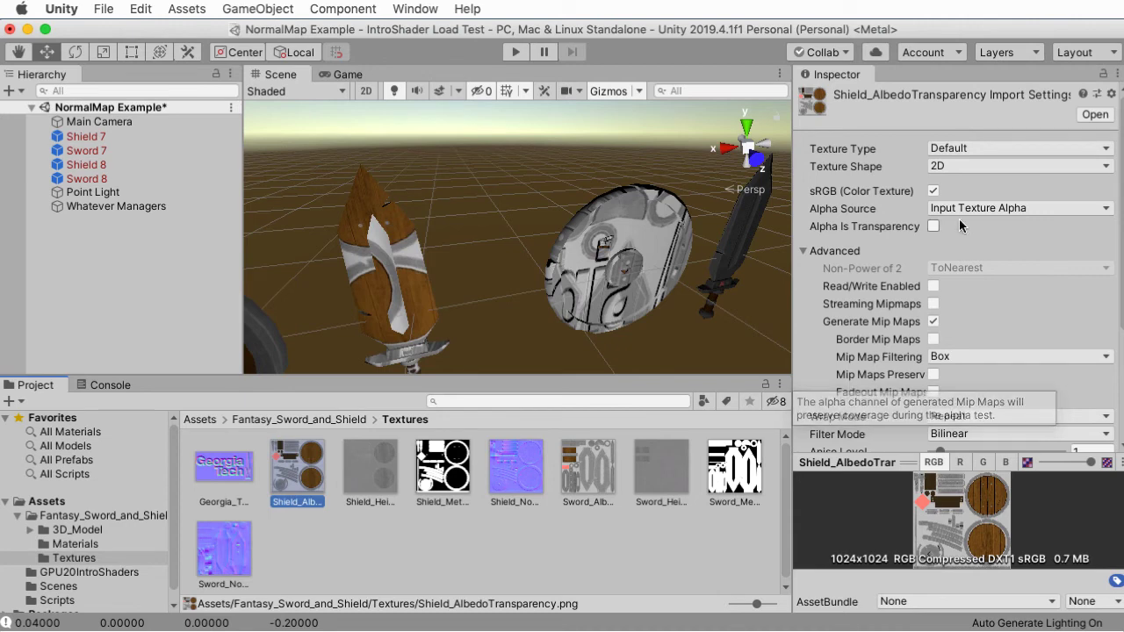
click(935, 191)
click(934, 191)
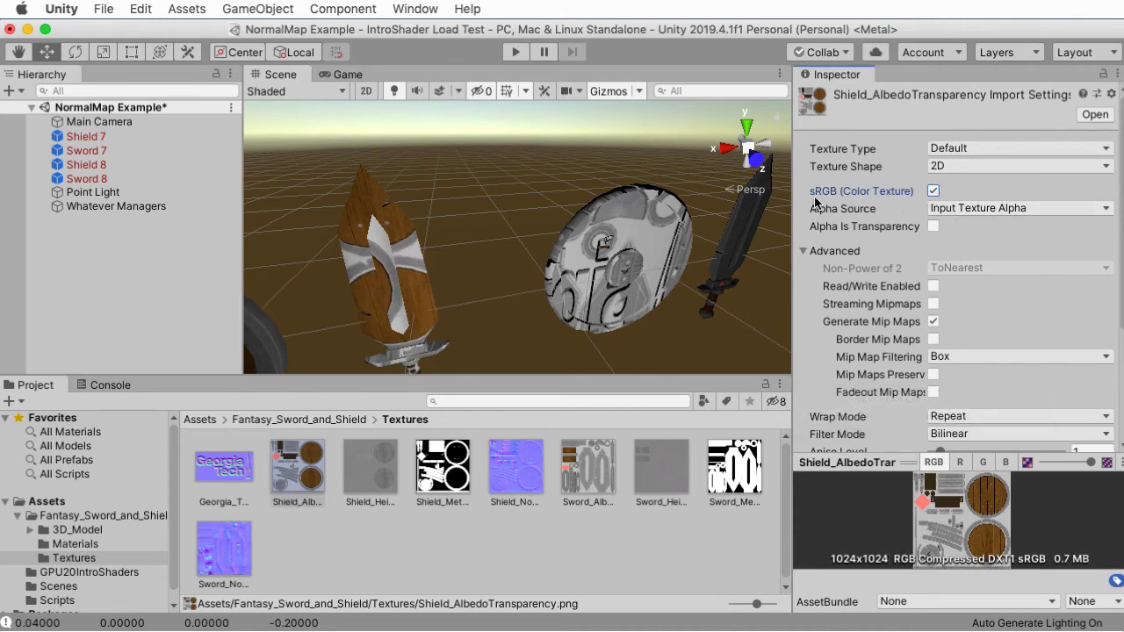
mouse_move(846, 202)
click(102, 9)
mouse_move(140, 8)
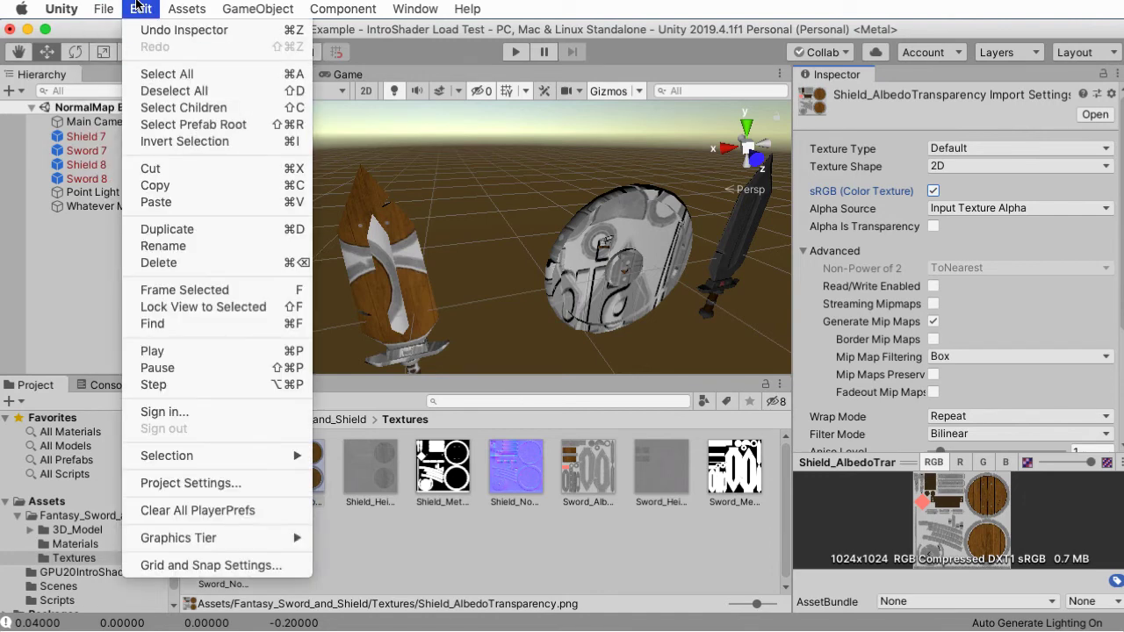
mouse_move(246, 537)
click(252, 483)
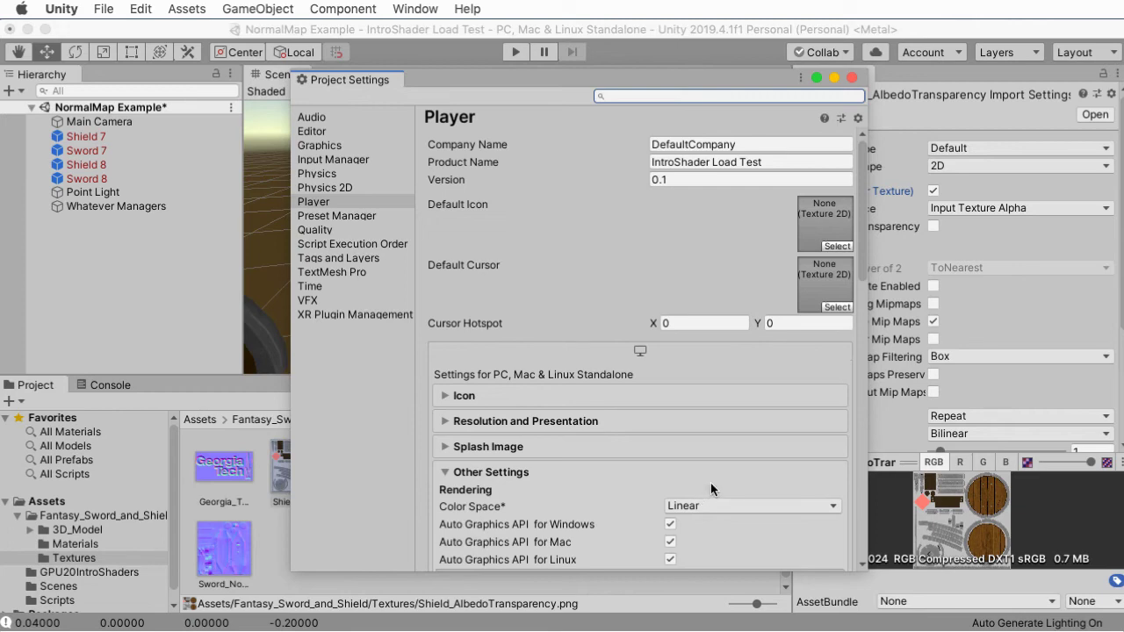
click(851, 77)
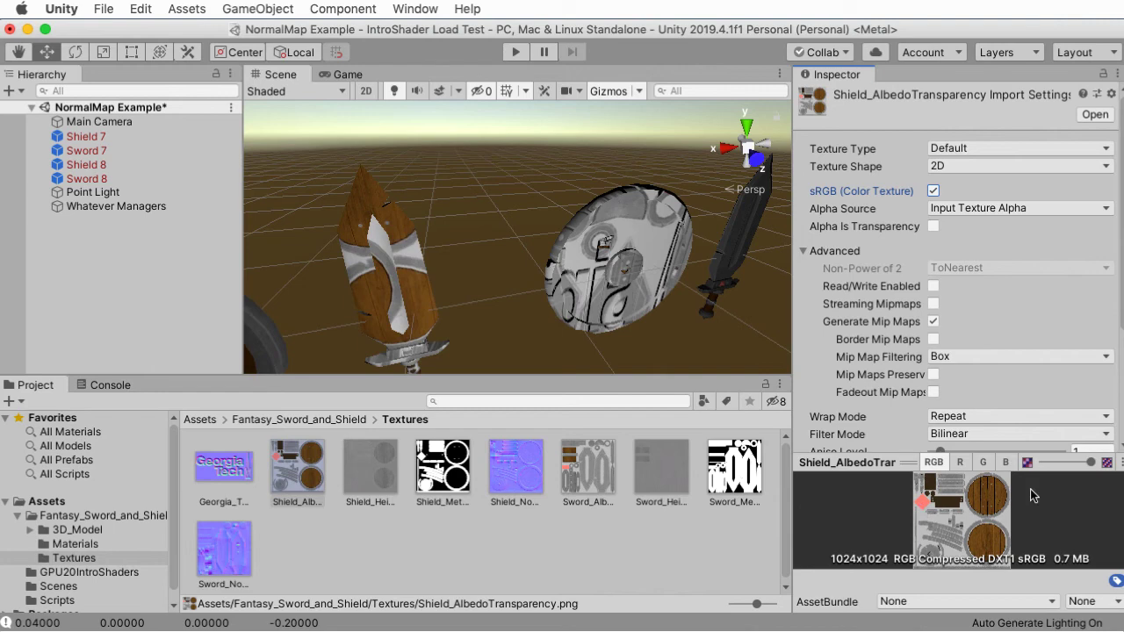
click(933, 191)
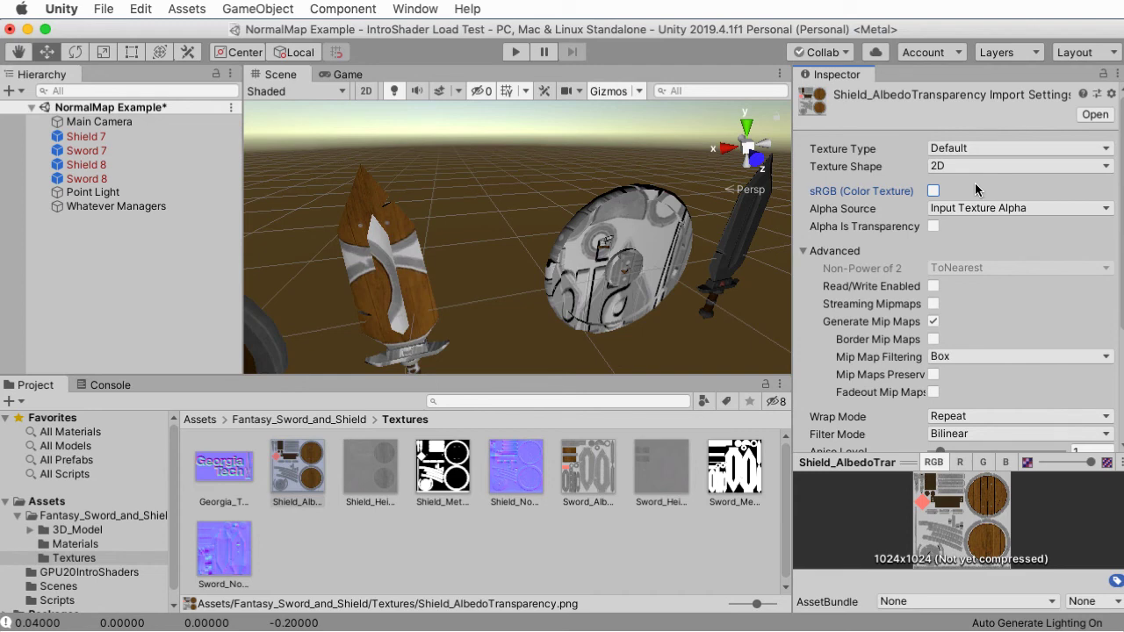
click(933, 191)
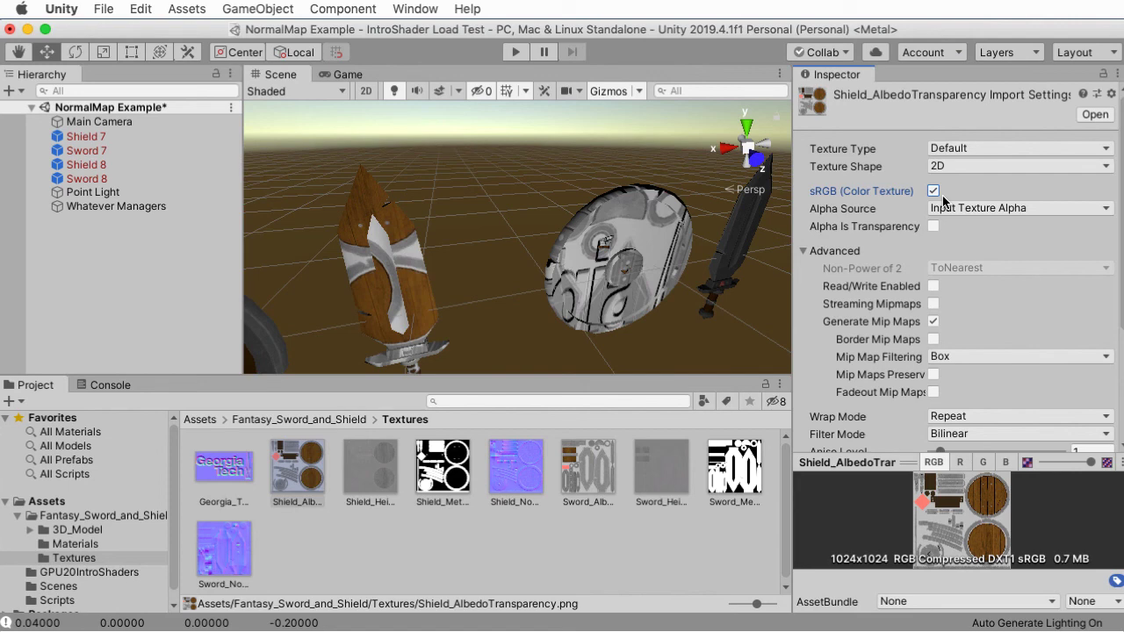
click(935, 192)
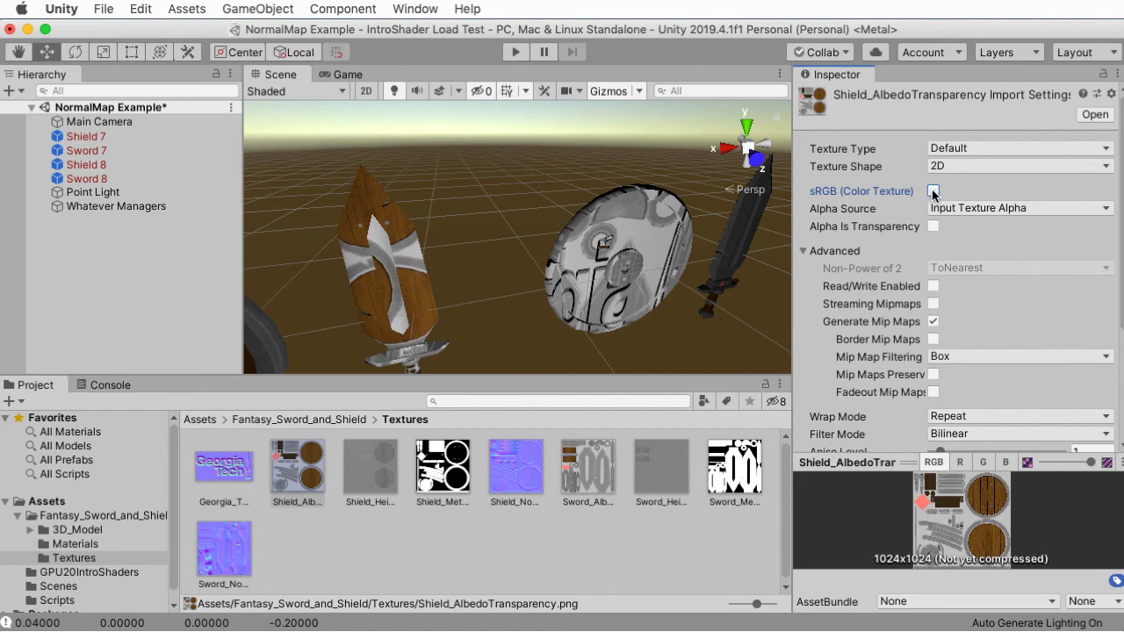
click(933, 192)
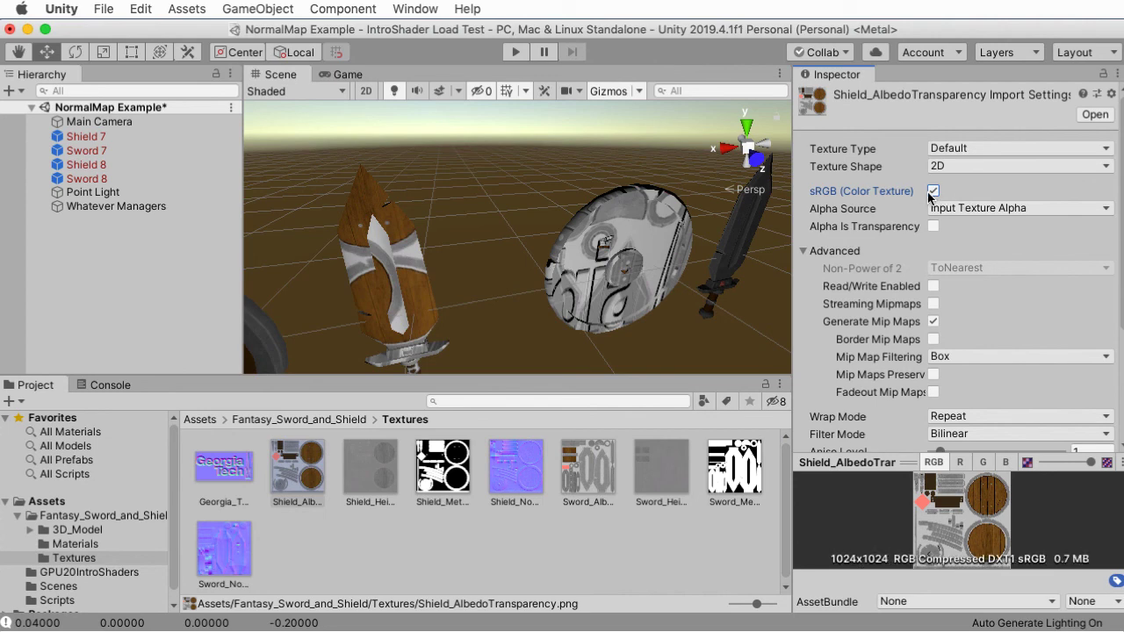
Select Georgia_Tech_shortened_logo in the Textures folder to show its normal-map import settings.
click(231, 472)
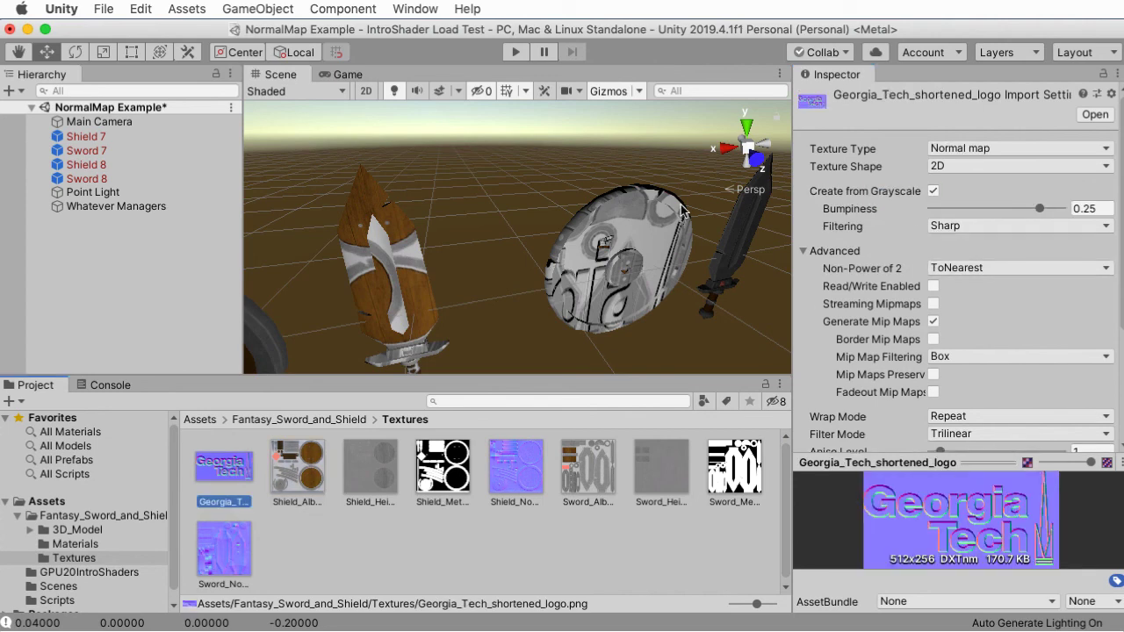